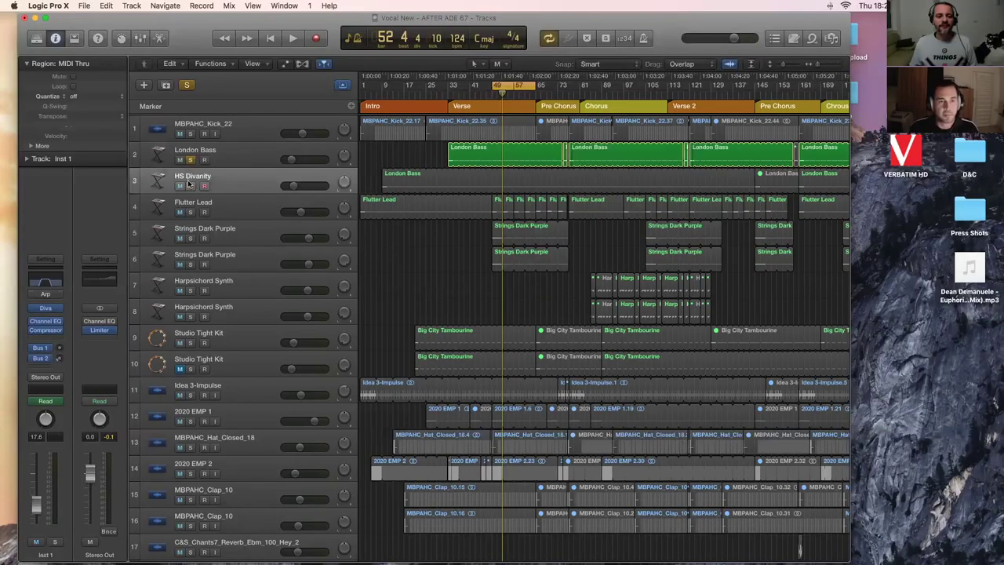
- Select the HS Divanity and London Bass regions and audition the mix, including from bar 49
click(189, 176)
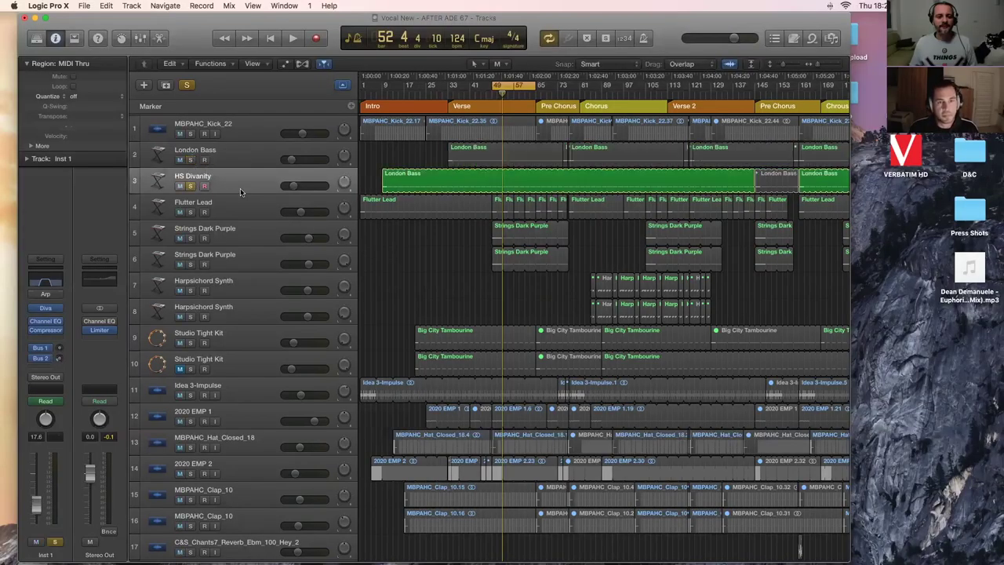
key(space)
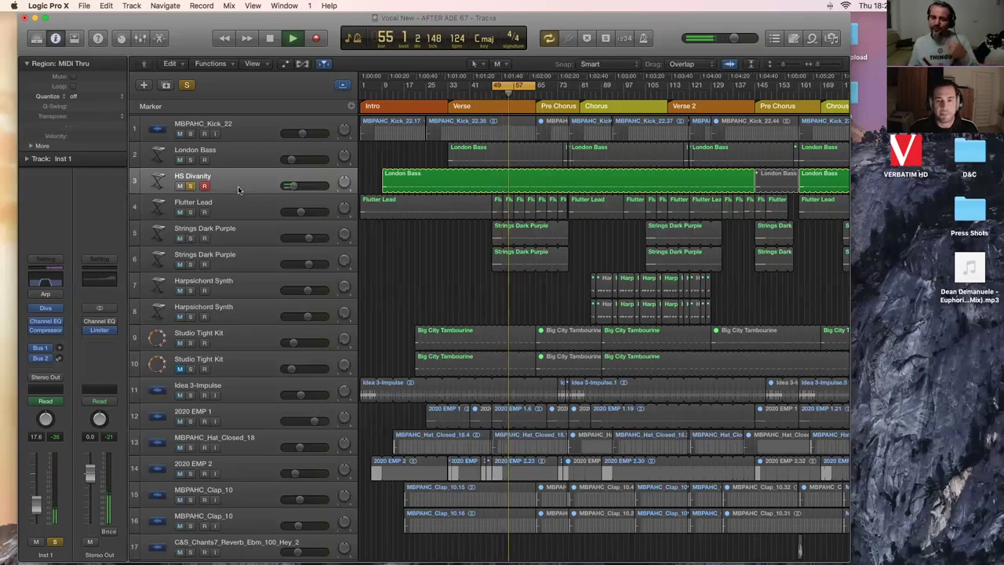
shift+click(235, 155)
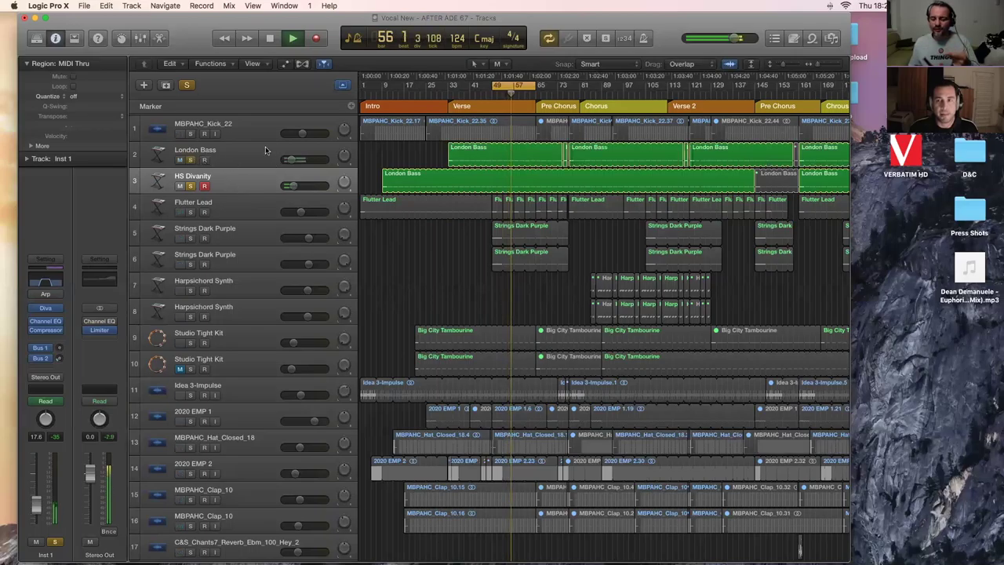
key(XF86AudioRaiseVolume)
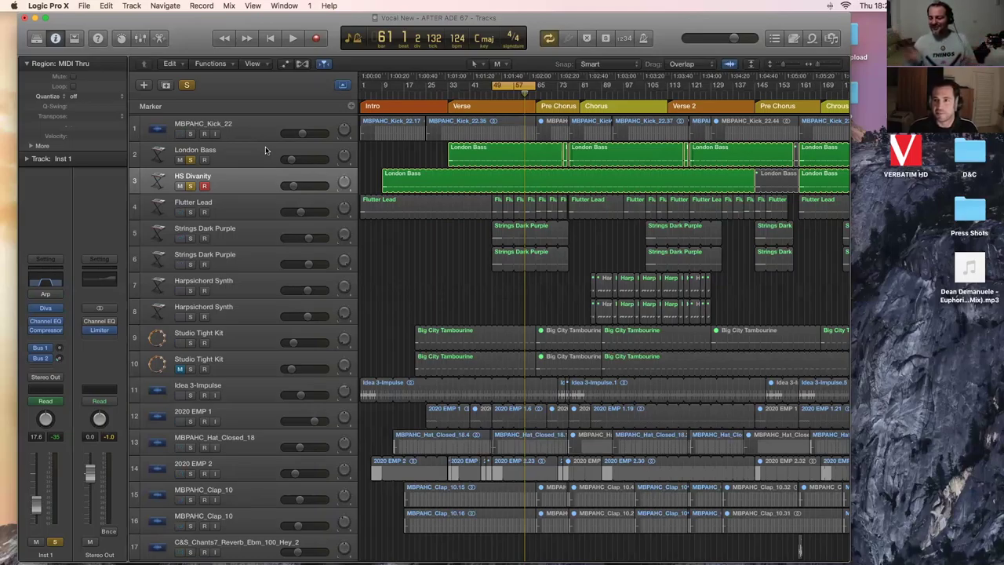
key(space)
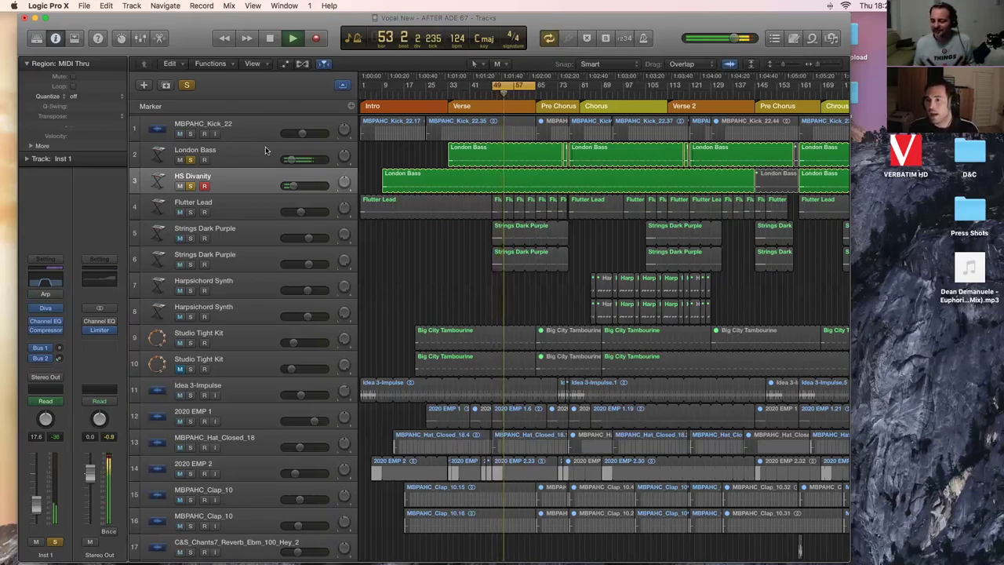
key(space)
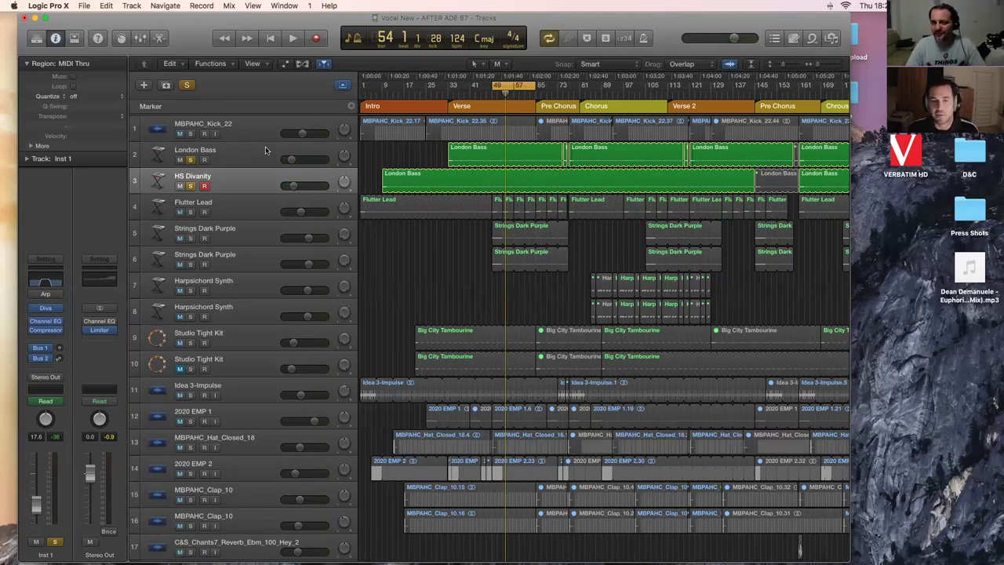
- Add the Flutter Lead track to the soloed layers and start playback
click(242, 206)
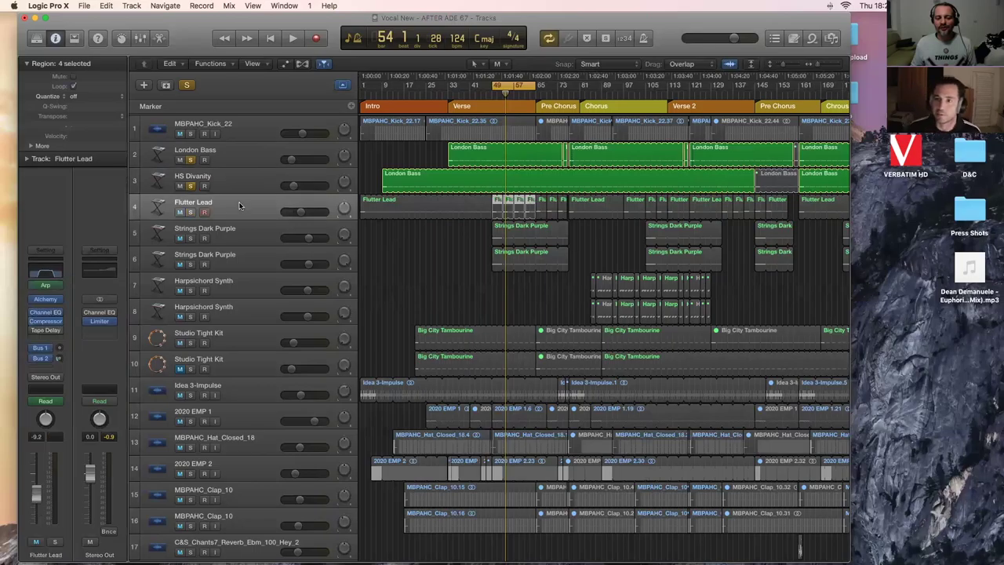
click(190, 211)
key(space)
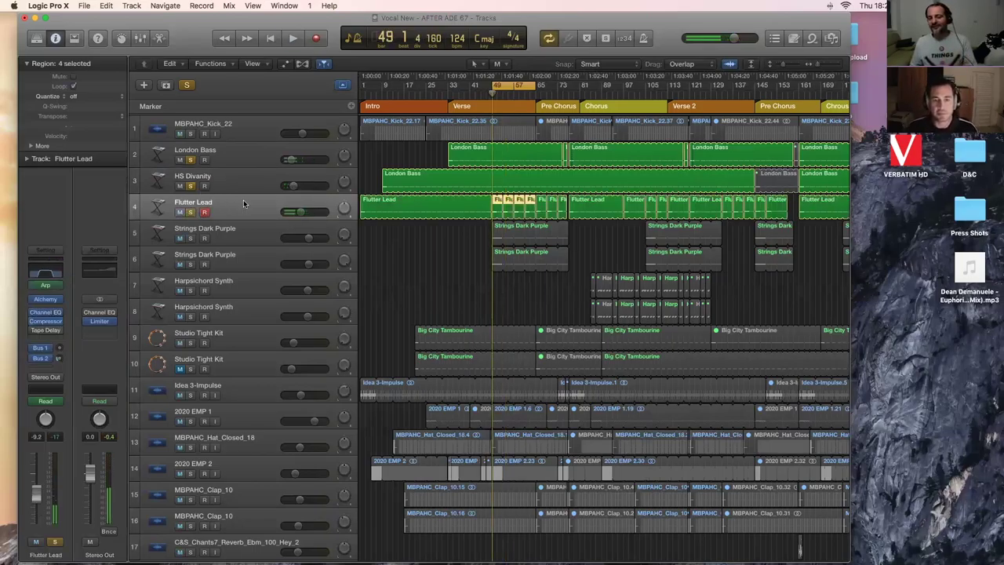
- Turn off Cycle, play from bar 35, and select the Flutter Lead regions
click(452, 92)
key(space)
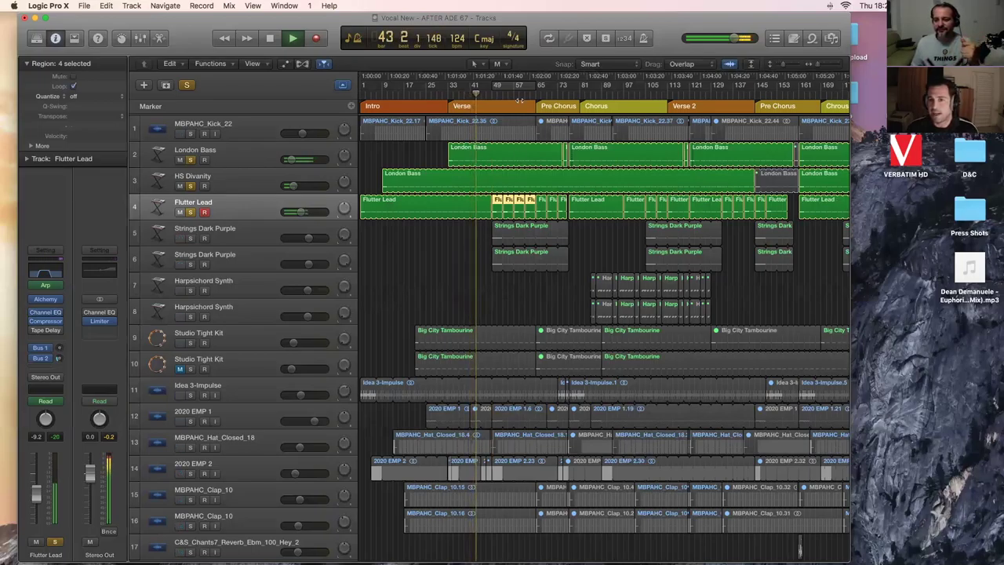
click(252, 207)
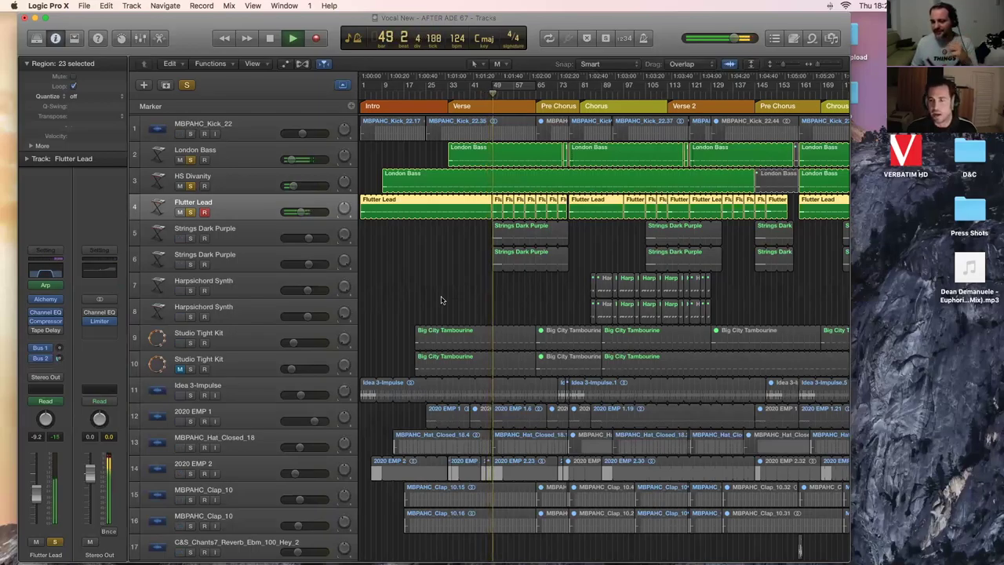
key(super+Right)
key(super+Right)
key(super+Right)
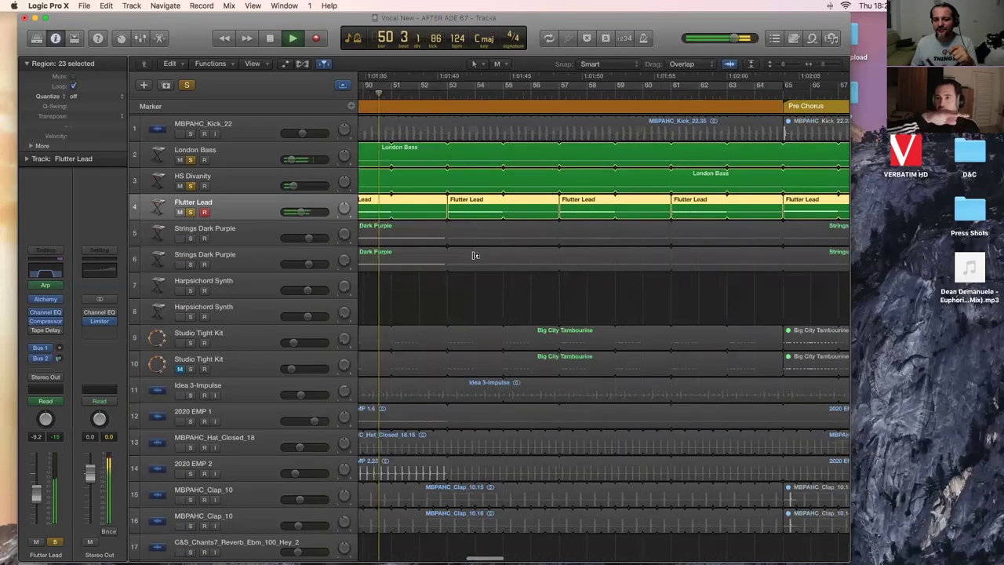
key(super+Left)
key(super+Left)
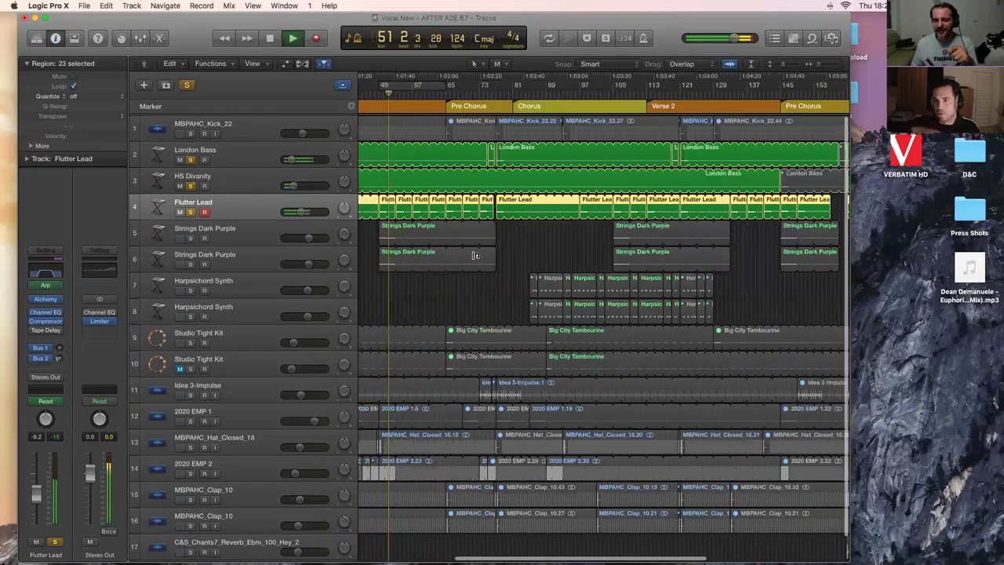
click(366, 229)
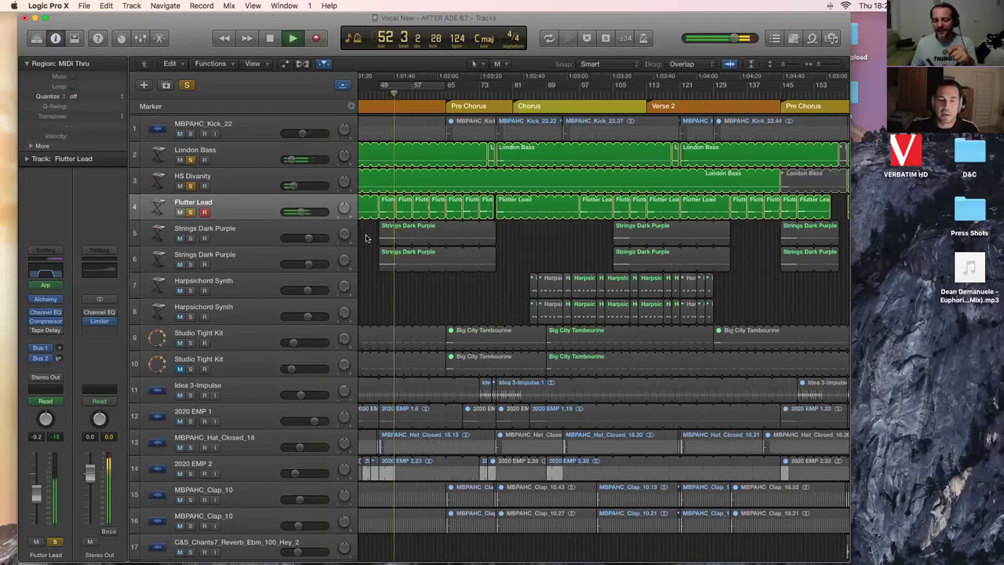
scroll(368, 227, left, 1)
click(386, 212)
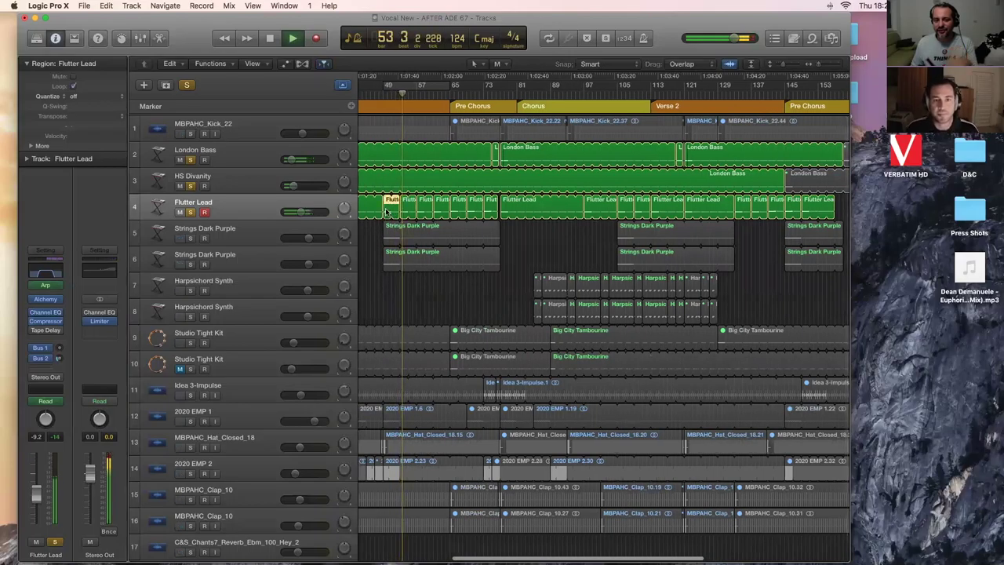
key(p)
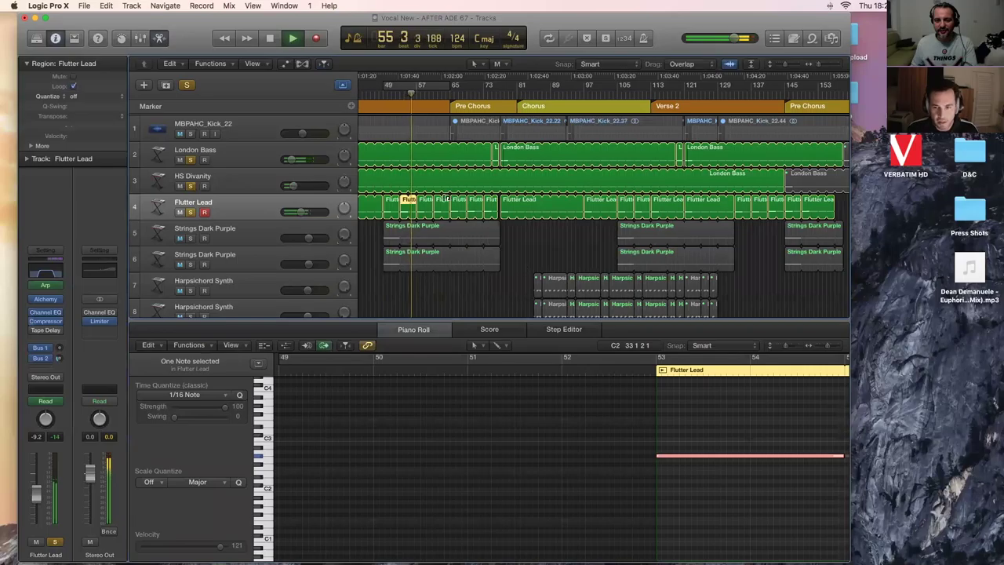
click(423, 211)
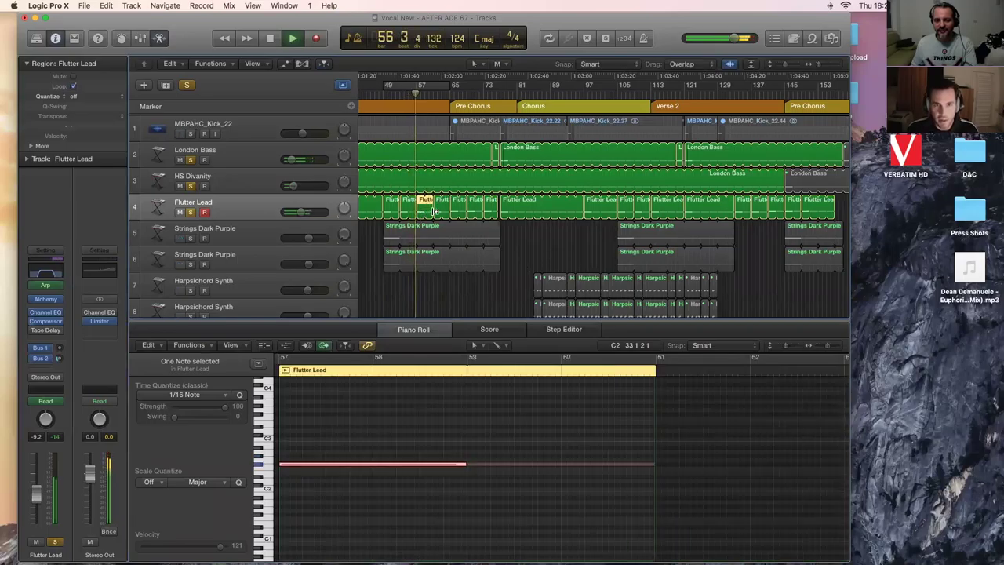
click(436, 212)
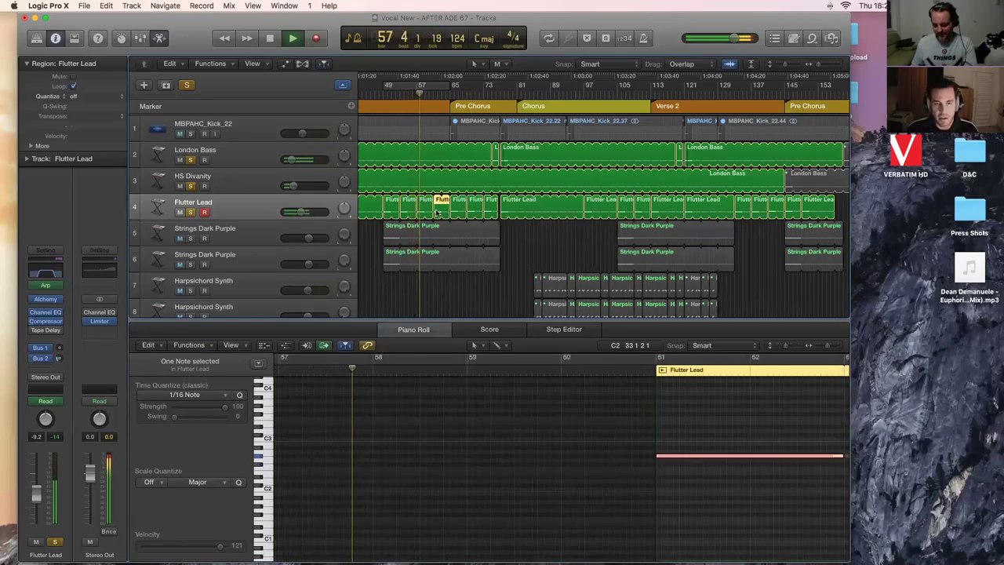
key(p)
click(432, 287)
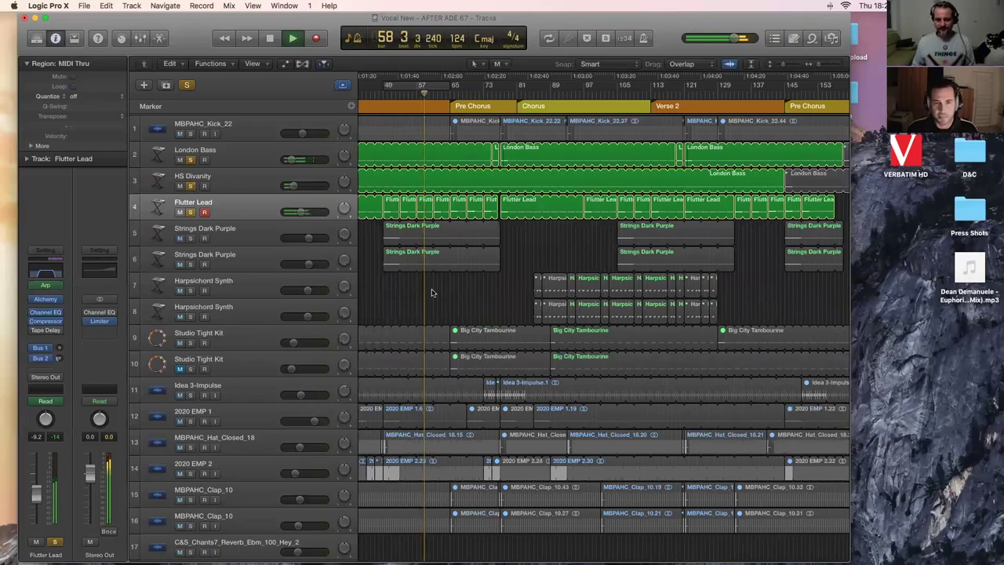
- Fit the whole song in view, stop near bar 63, and open the Flutter Lead's Alchemy synth
key(z)
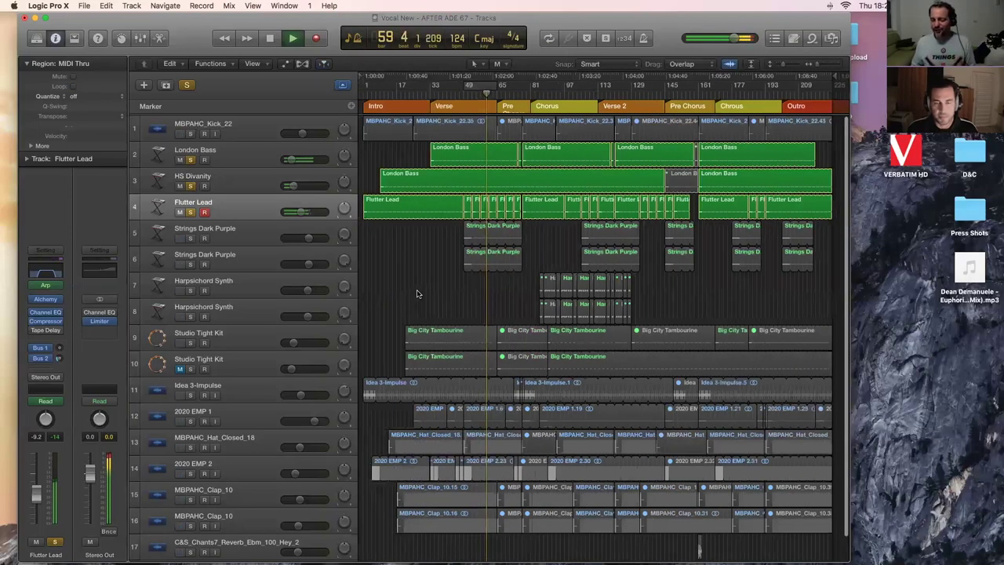
click(193, 133)
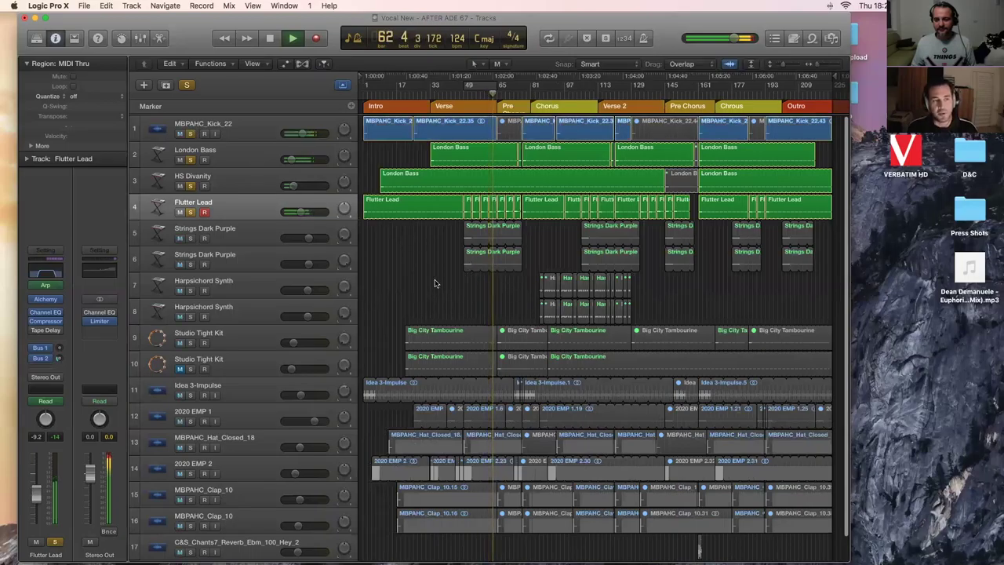
key(space)
click(259, 214)
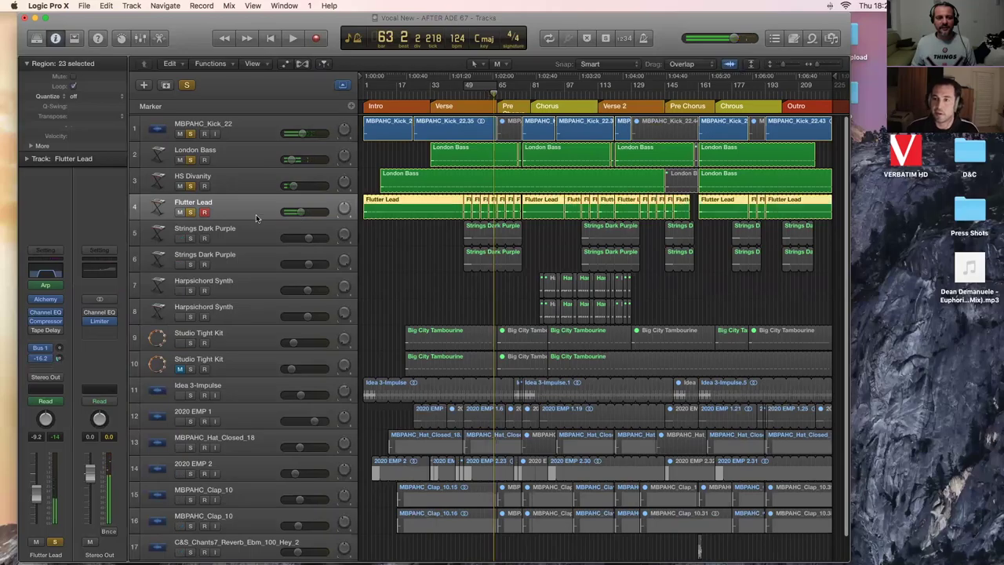
click(46, 301)
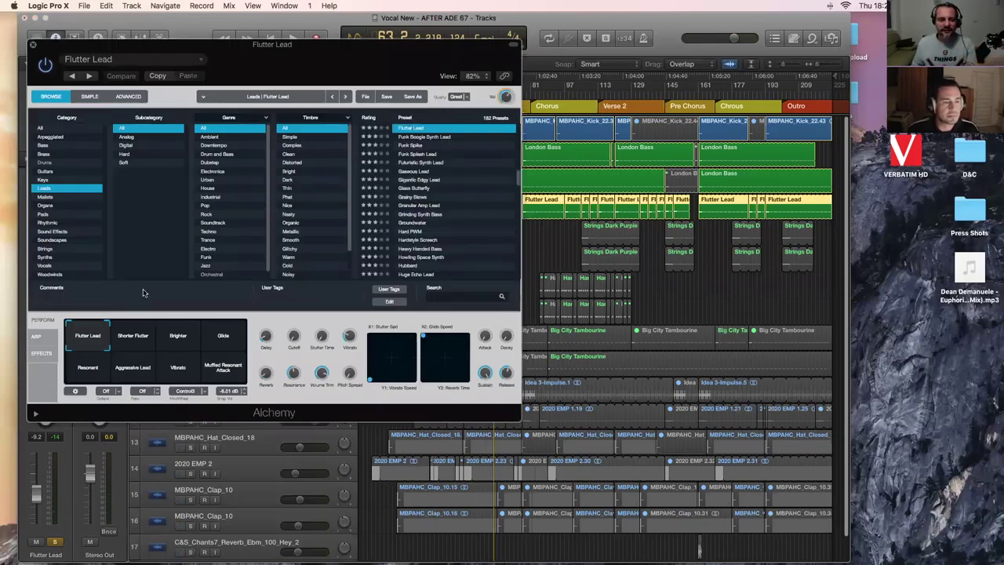
- Nudge the Alchemy window down and right, close it, then select the second strings track
drag(271, 44, 307, 66)
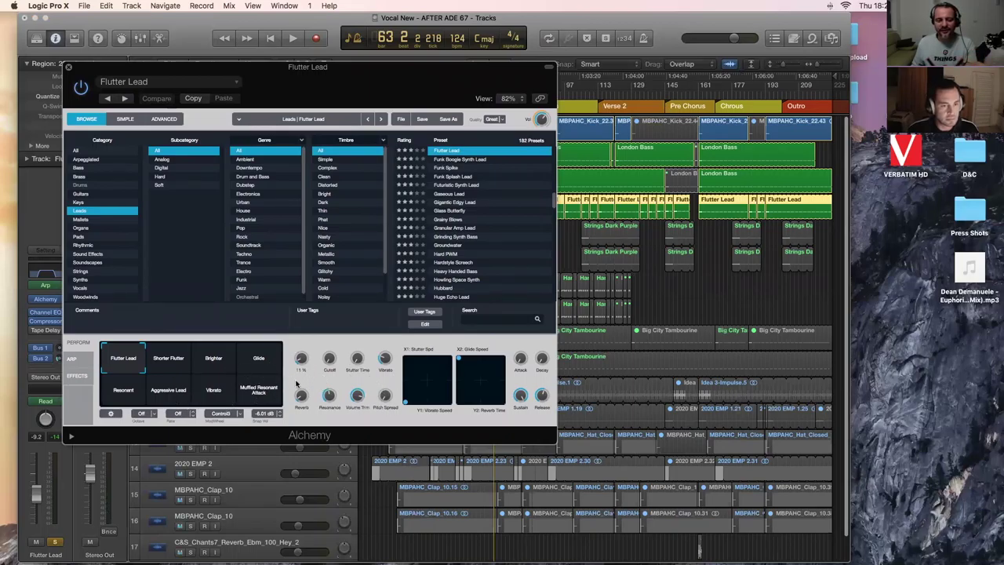
click(68, 68)
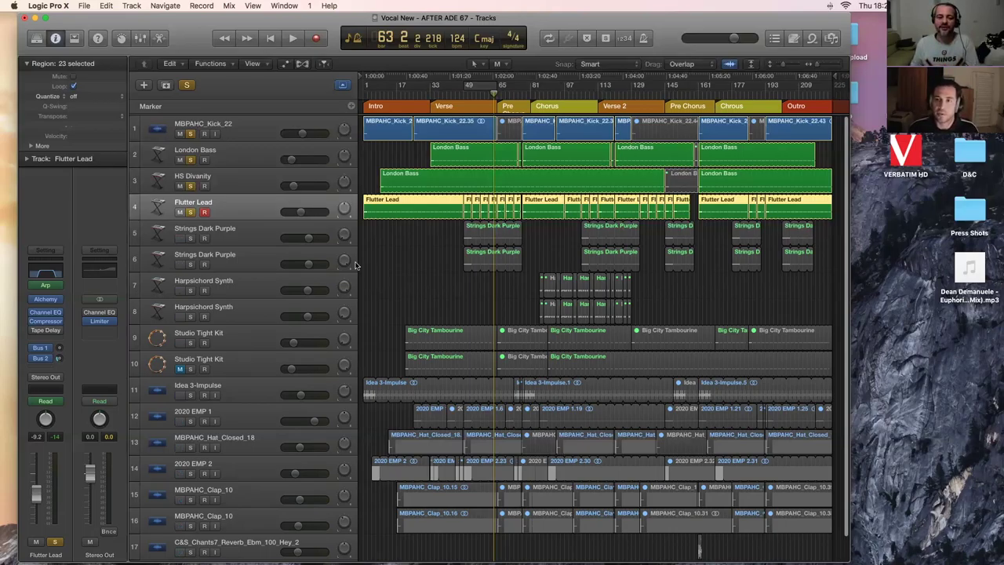
click(392, 248)
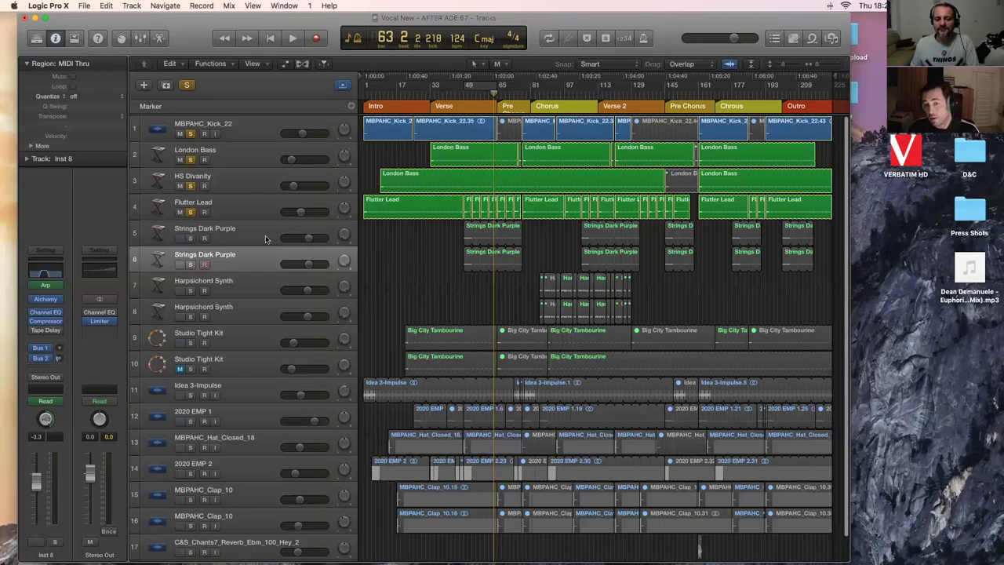
- Drag along the Strings Dark Purple track header to select its five regions
drag(267, 259, 266, 238)
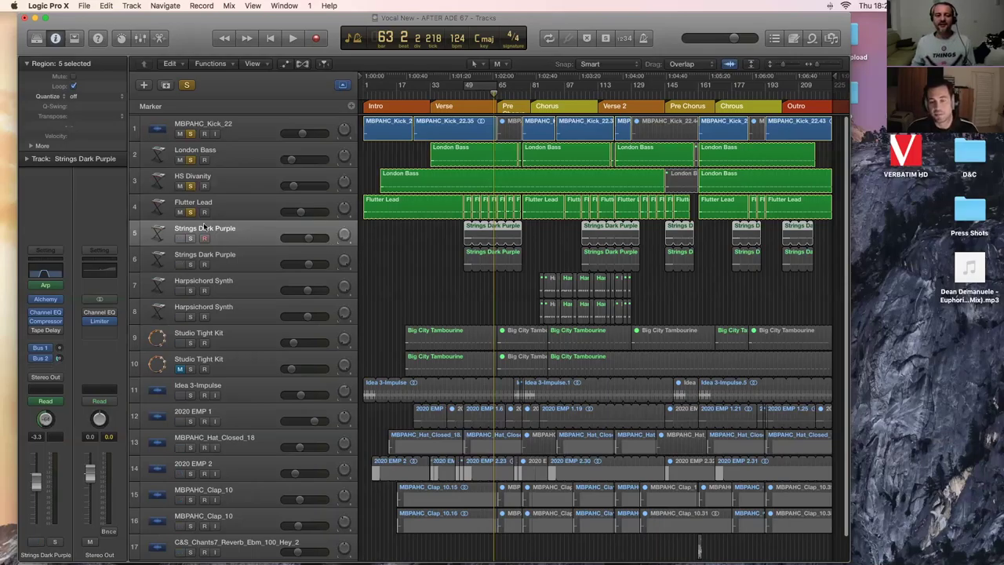
- Play the upper strings alone by unsoloing the kick, bass, HS Divanity and Flutter Lead tracks
click(357, 237)
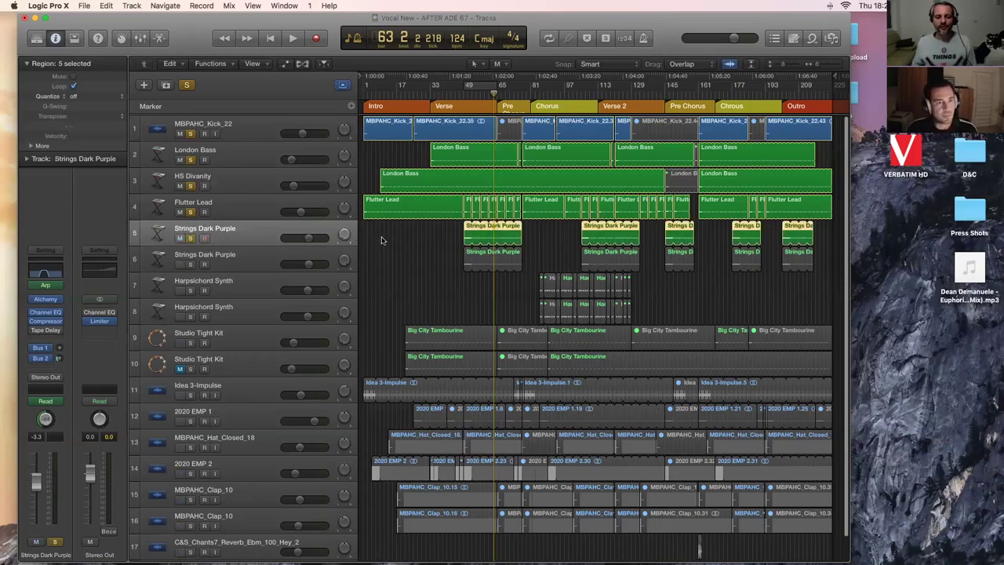
key(space)
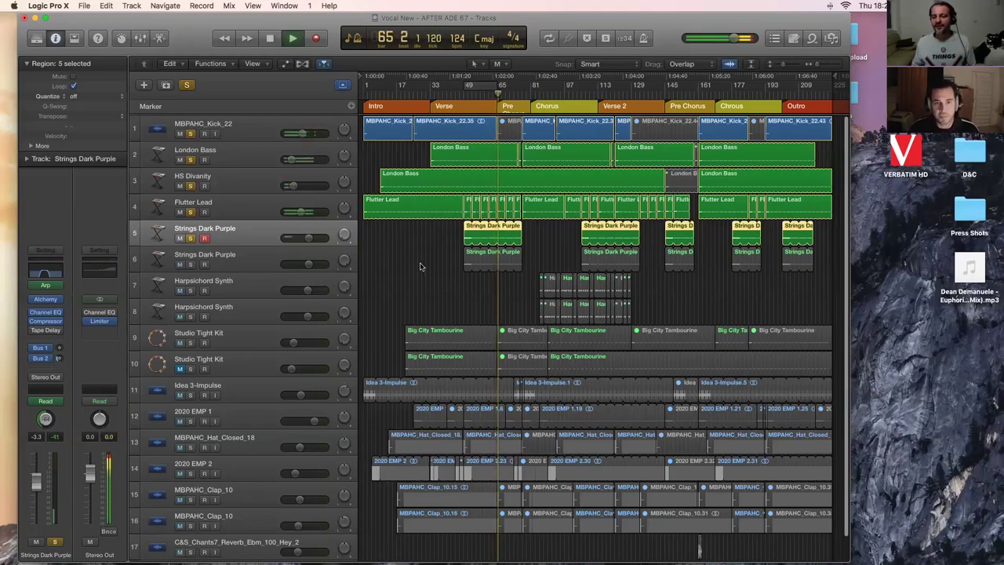
drag(194, 162, 191, 211)
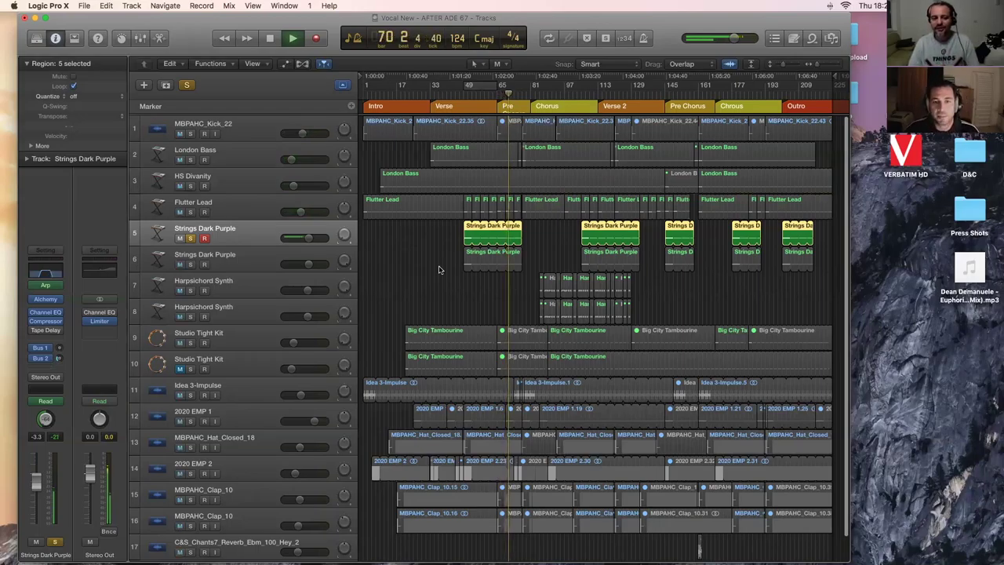
key(XF86AudioRaiseVolume)
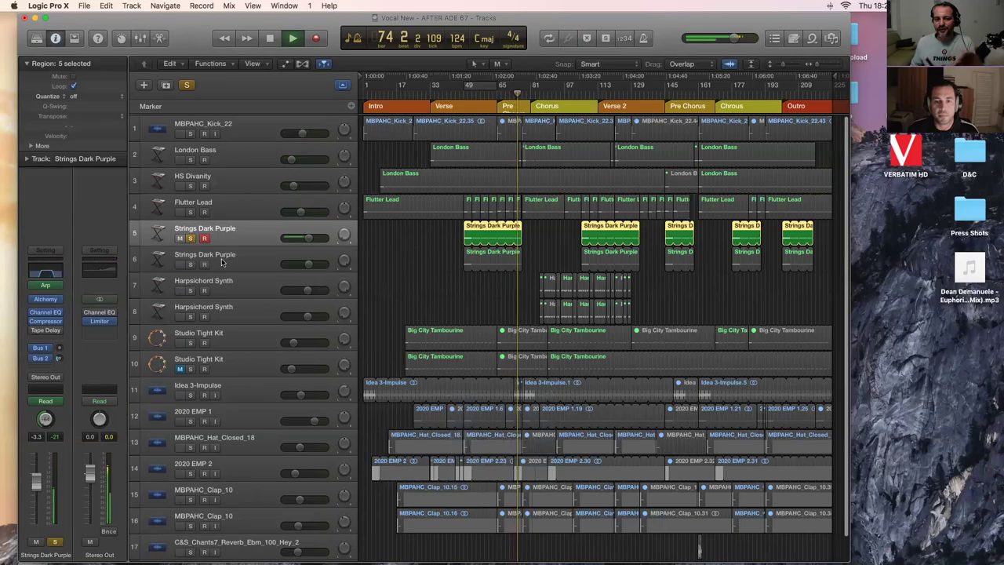
- Solo the second strings and kick tracks, stop at bar 78, and unsolo the upper strings
click(190, 265)
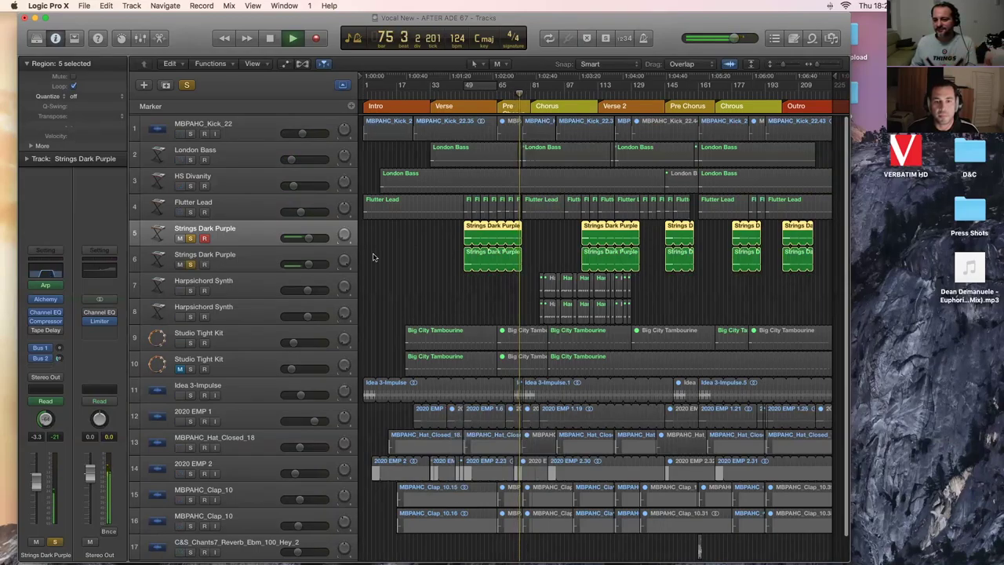
click(190, 133)
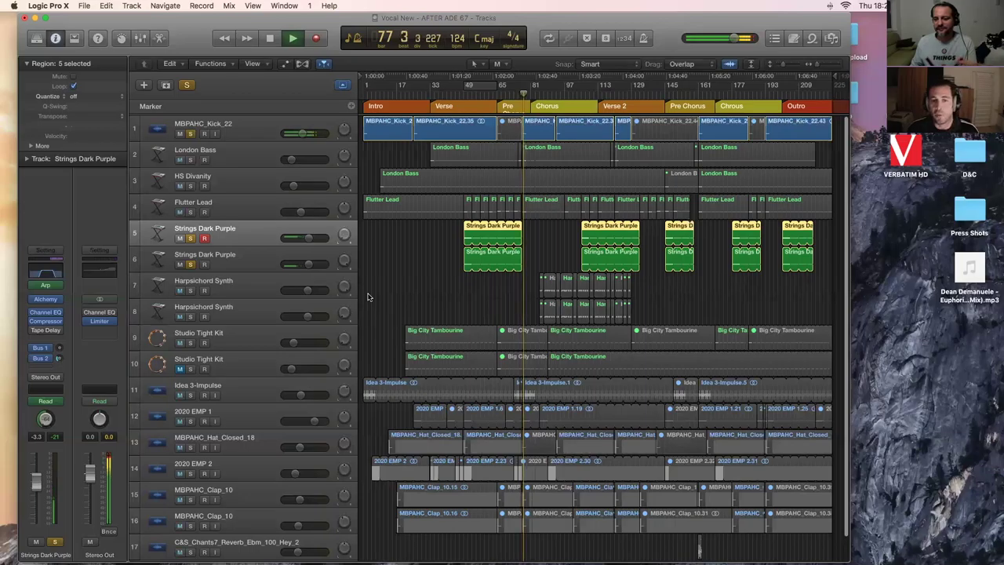
key(space)
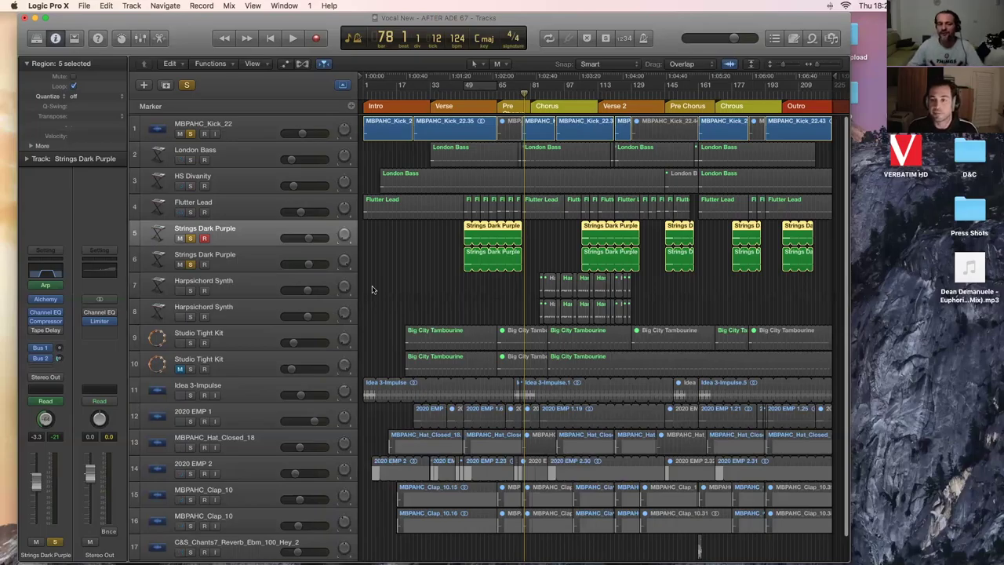
click(192, 239)
- Unsolo the second strings track, deselect the regions, and place the playhead at bar 93 in the chorus
click(190, 265)
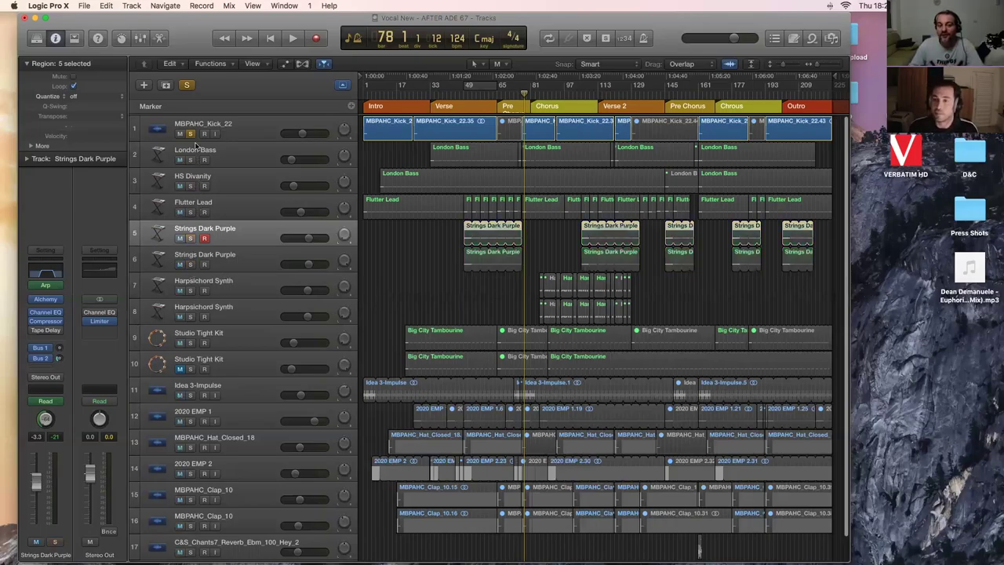
click(406, 271)
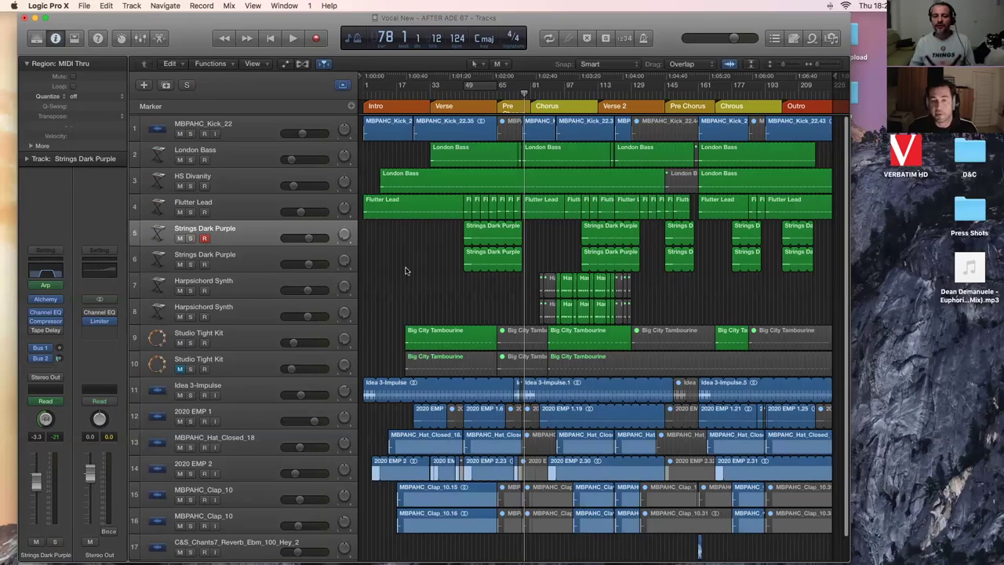
key(super+Right)
key(super+Right)
key(super+Right)
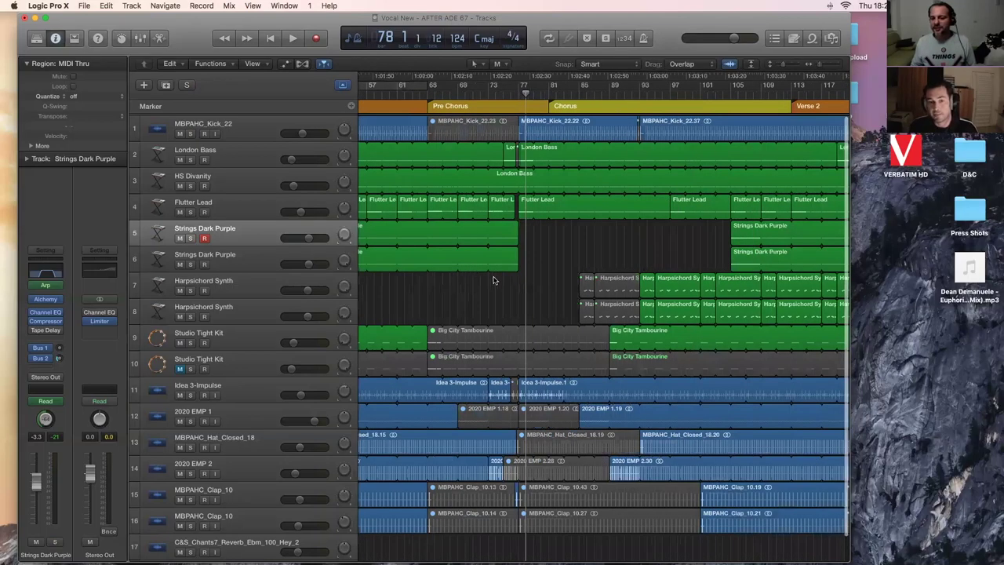
scroll(494, 280, right, 5)
click(563, 93)
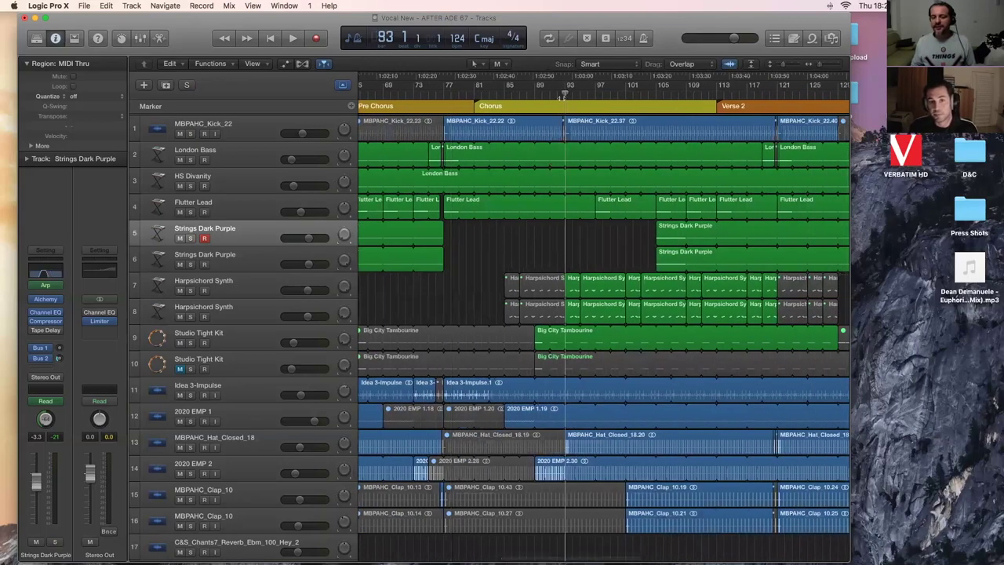
key(super+Left)
key(super+Left)
key(super+Left)
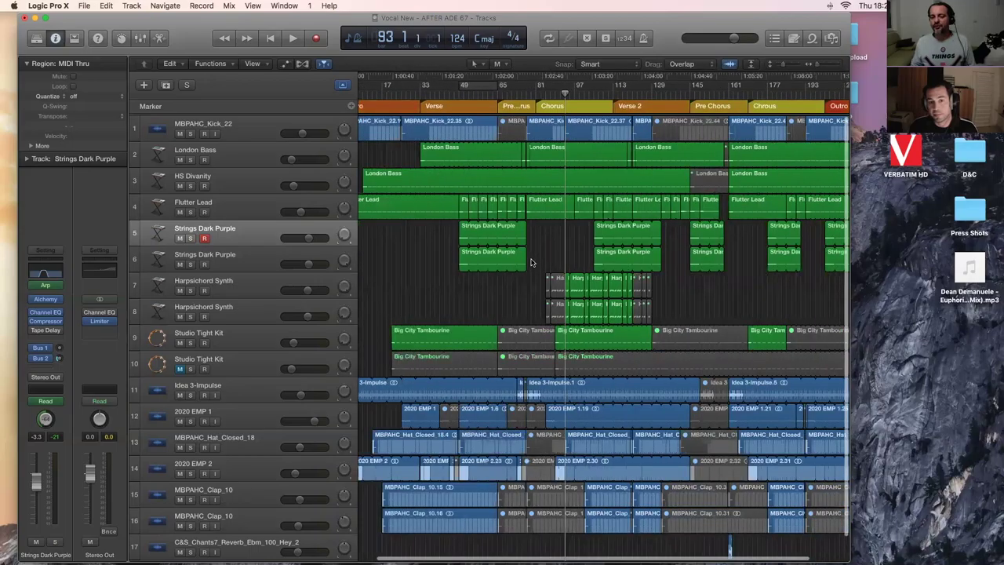
key(super+Left)
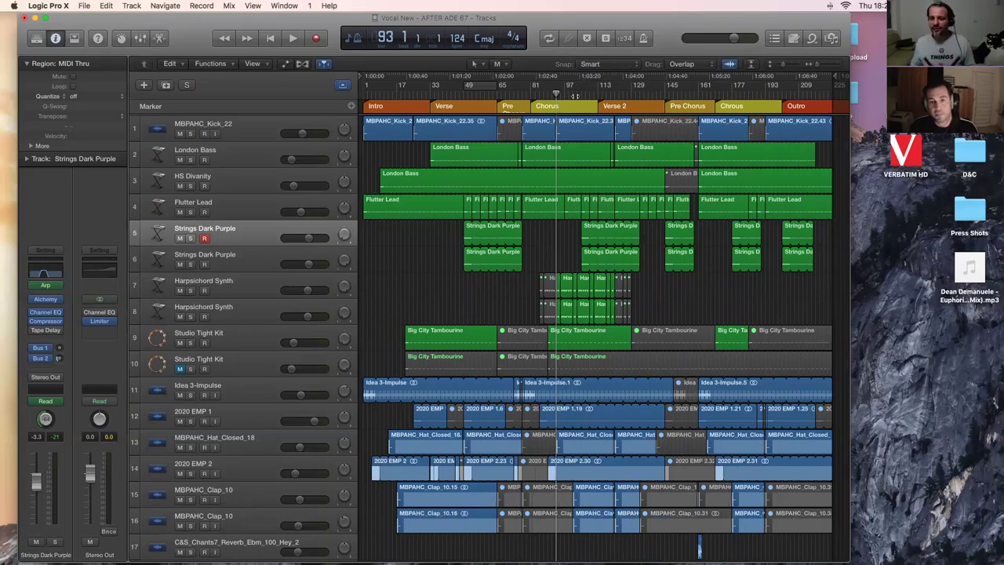
click(575, 96)
- Play the chorus with both Harpsichord Synth tracks, kick and second strings soloed, then open a harpsichord region's notes
key(space)
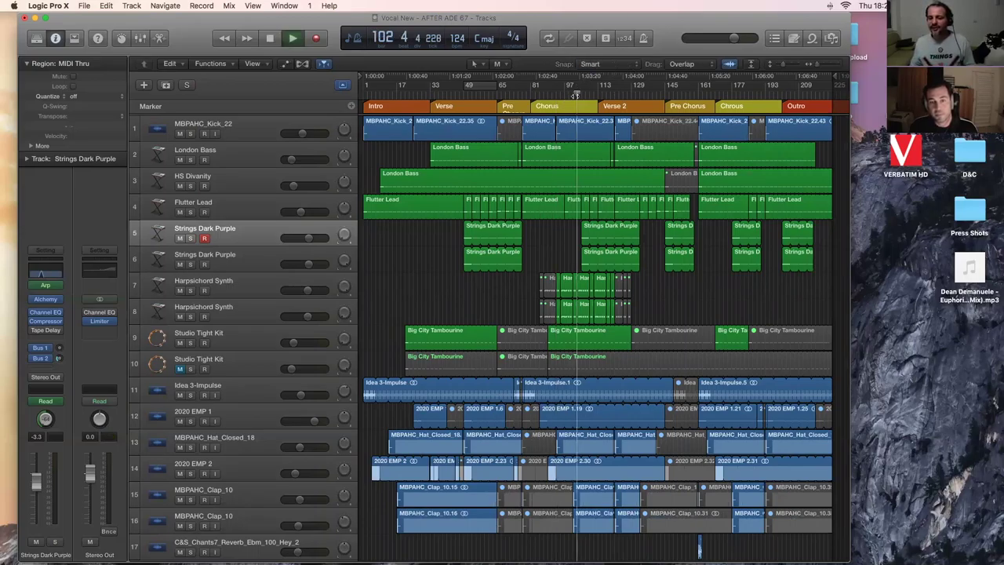
click(190, 290)
click(190, 316)
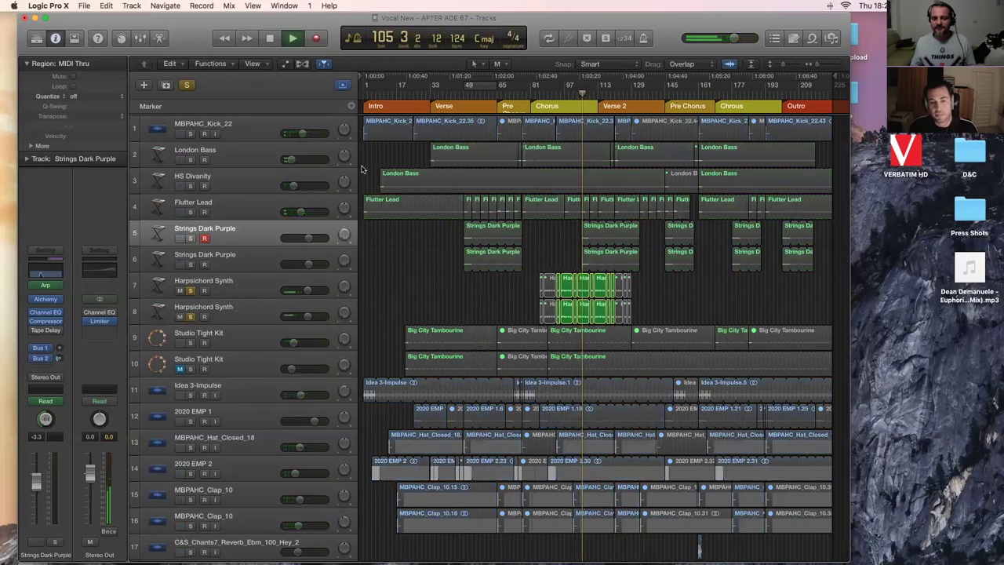
click(190, 133)
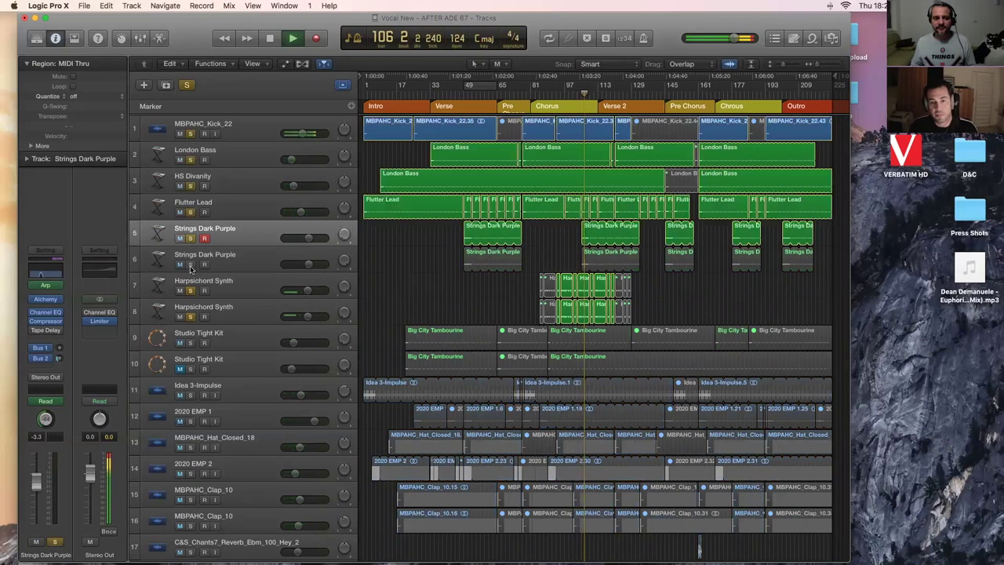
click(181, 264)
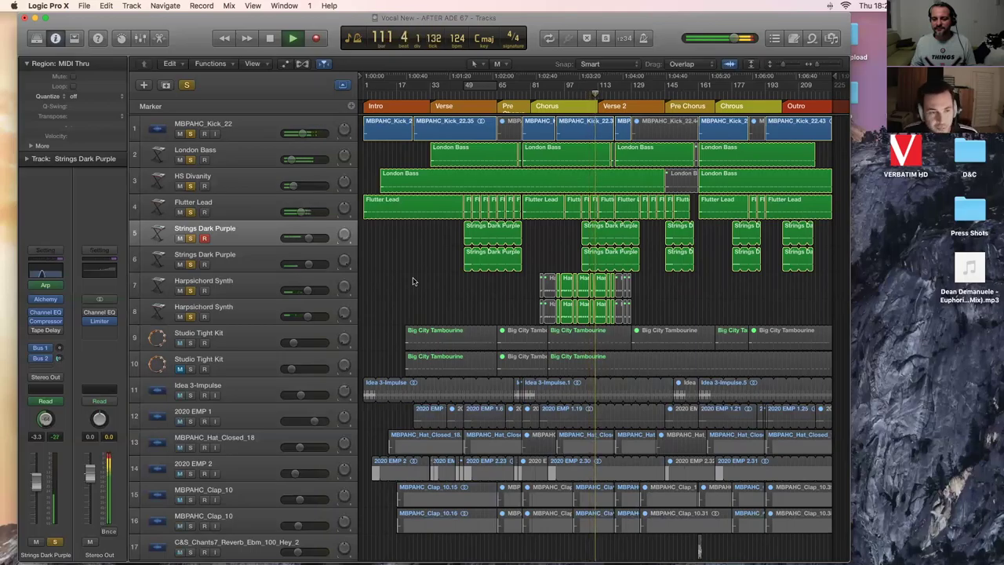
click(566, 282)
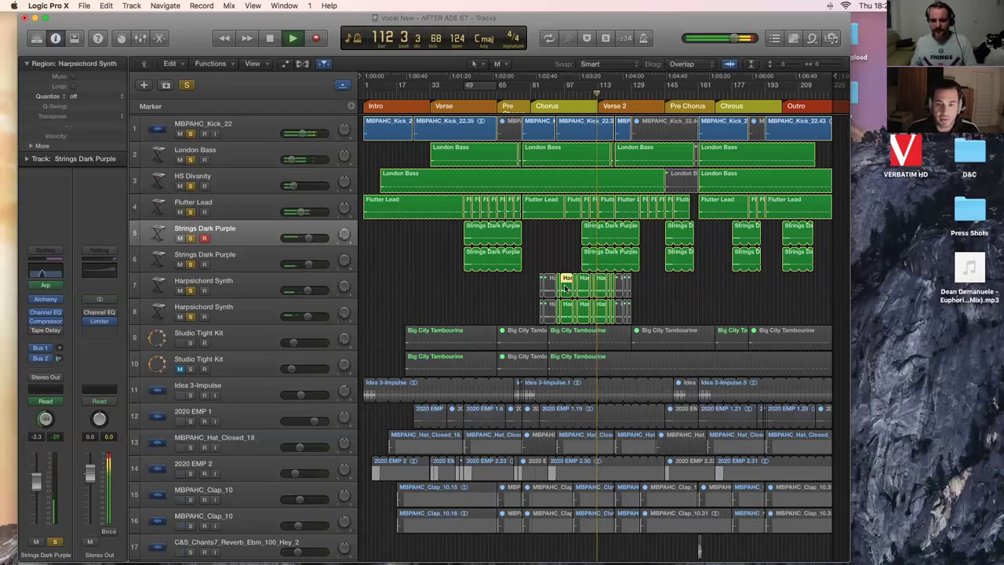
double_click(565, 282)
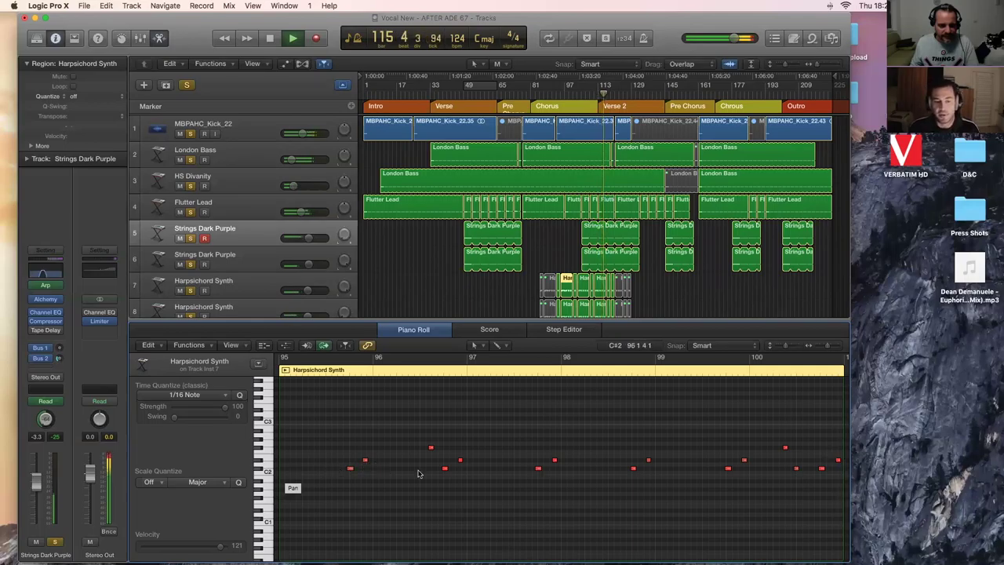
- Close the Piano Roll, stop at bar 122, and briefly show automation lanes for the Flutter Lead cutoff
key(e)
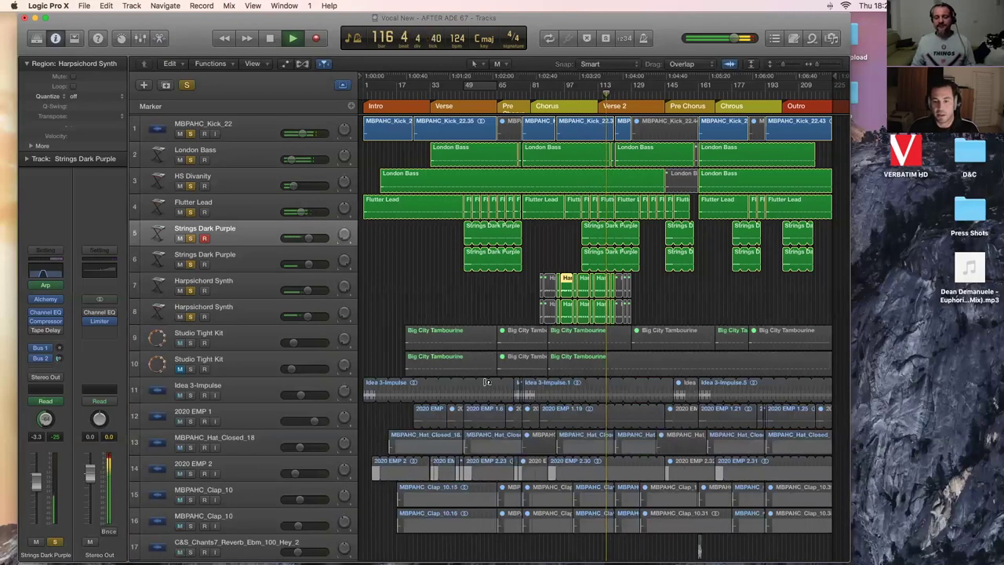
click(459, 322)
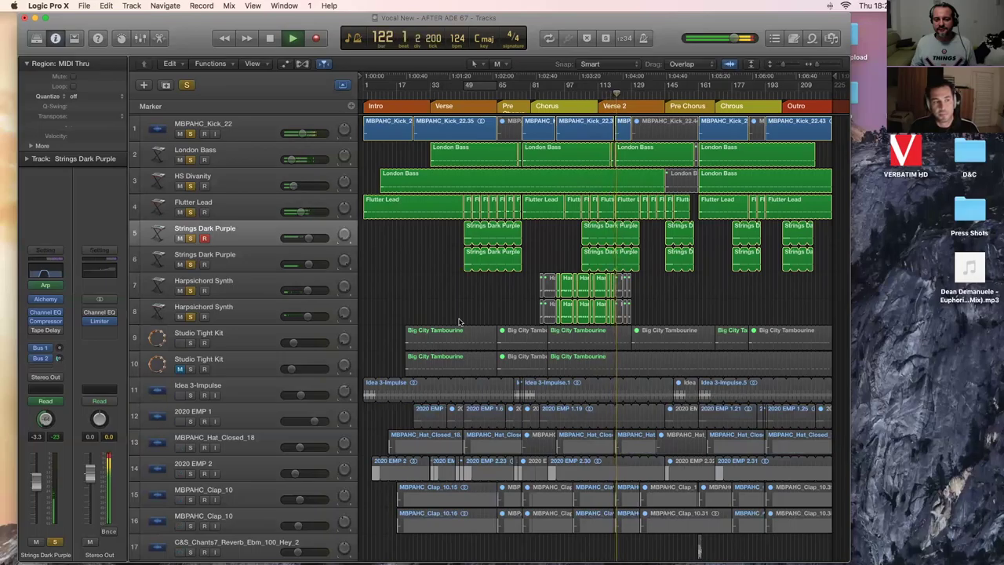
key(space)
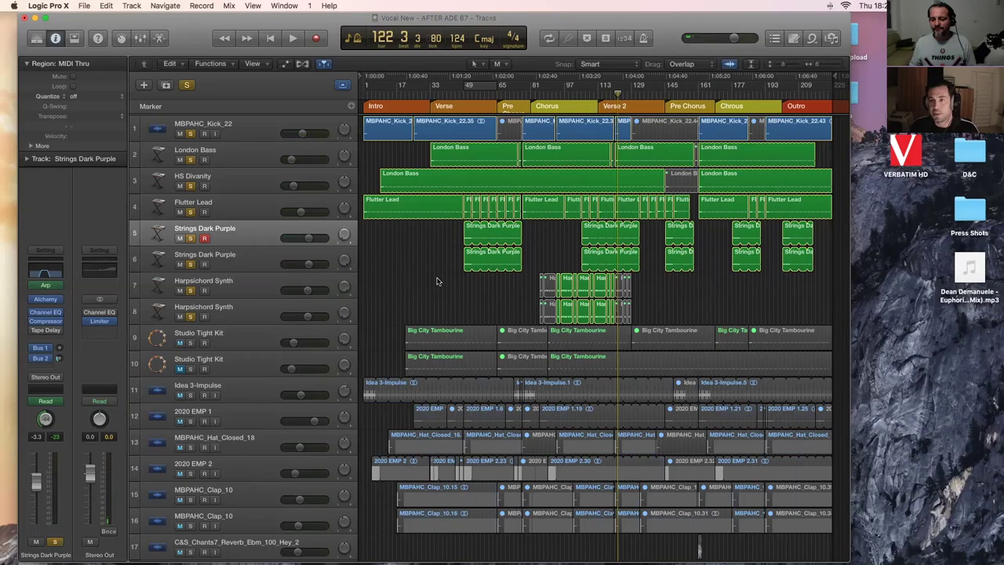
click(263, 204)
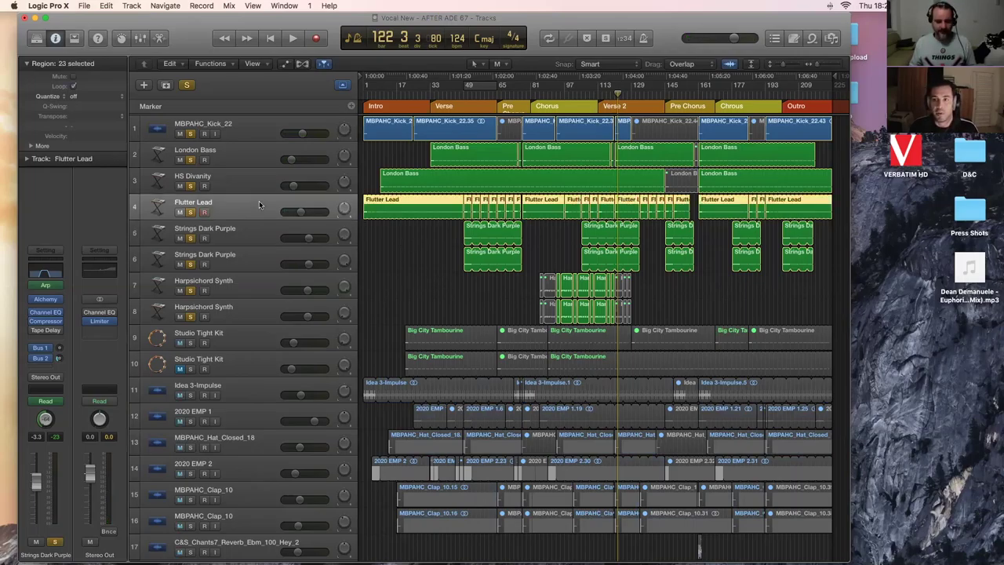
key(a)
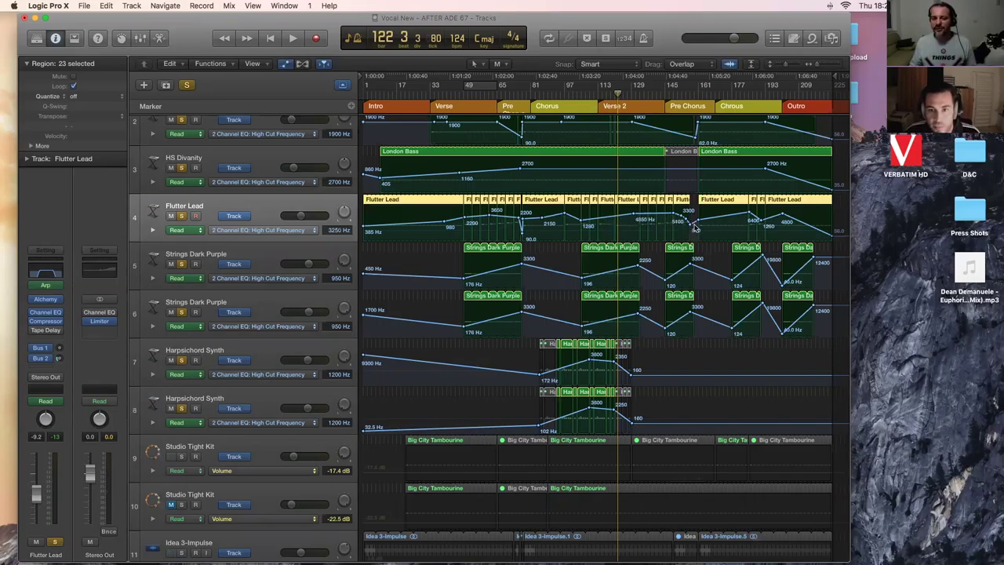
key(a)
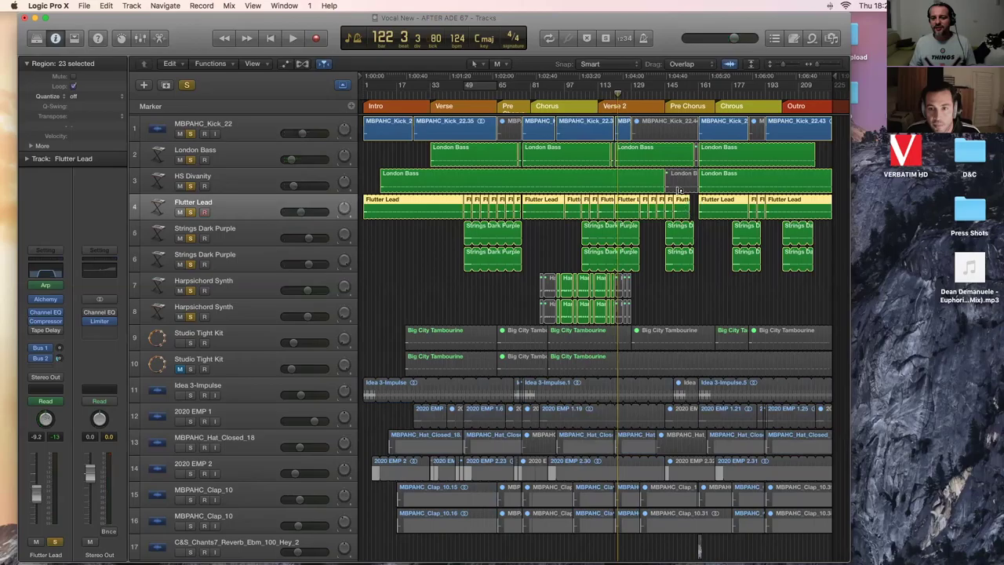
- Deselect the Flutter Lead regions and turn off solo on tracks 1 through 8
click(379, 285)
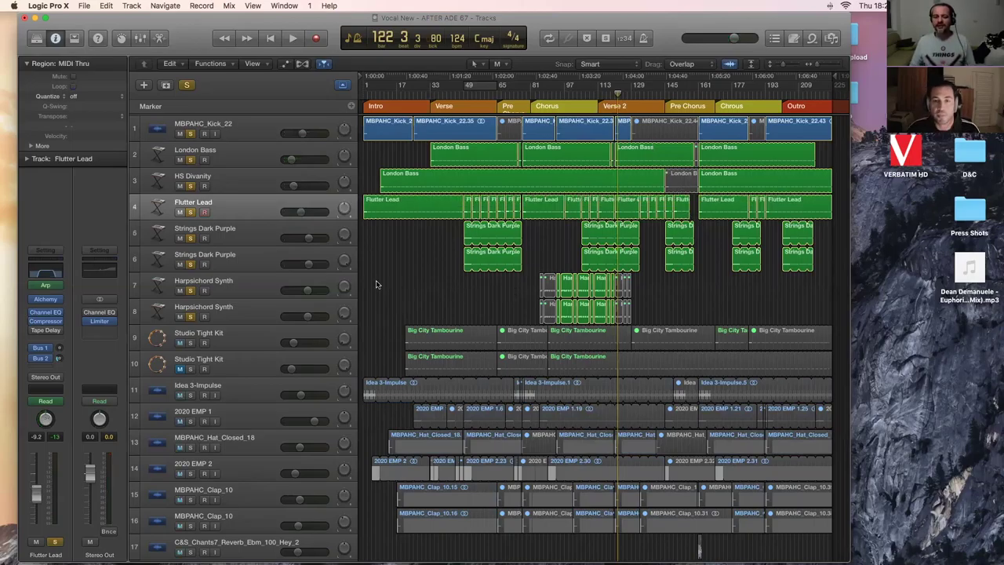
drag(190, 133, 189, 237)
drag(187, 293, 190, 317)
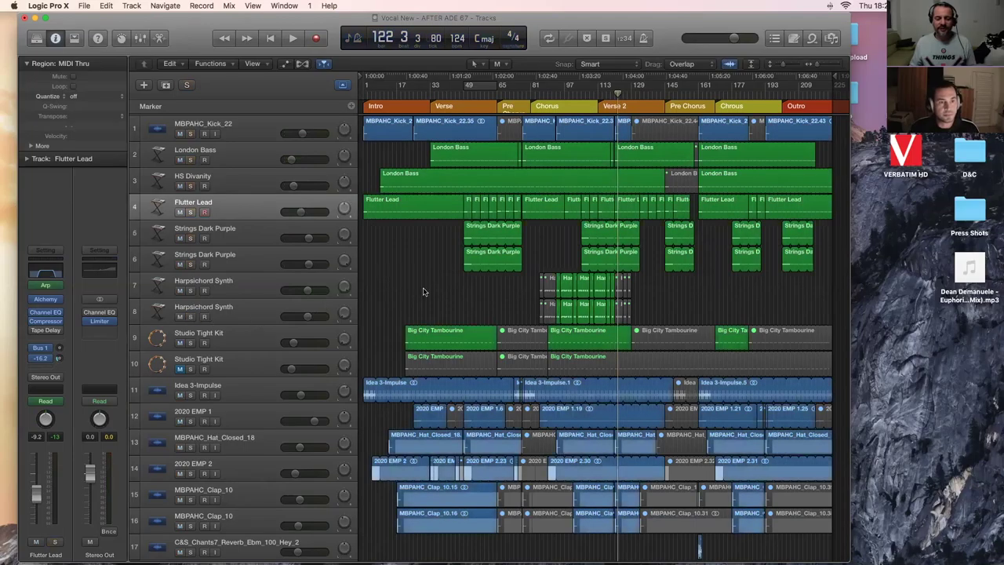
- Play the full mix from bar 152, stop at bar 162, and fit the whole song in view
key(super+Right)
key(super+Right)
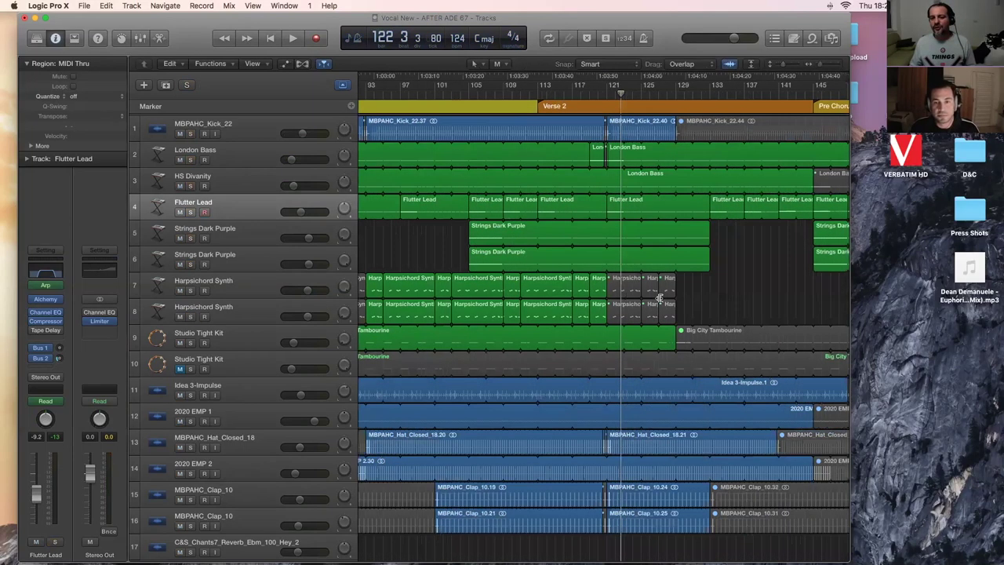
key(super+Left)
scroll(675, 300, right, 5)
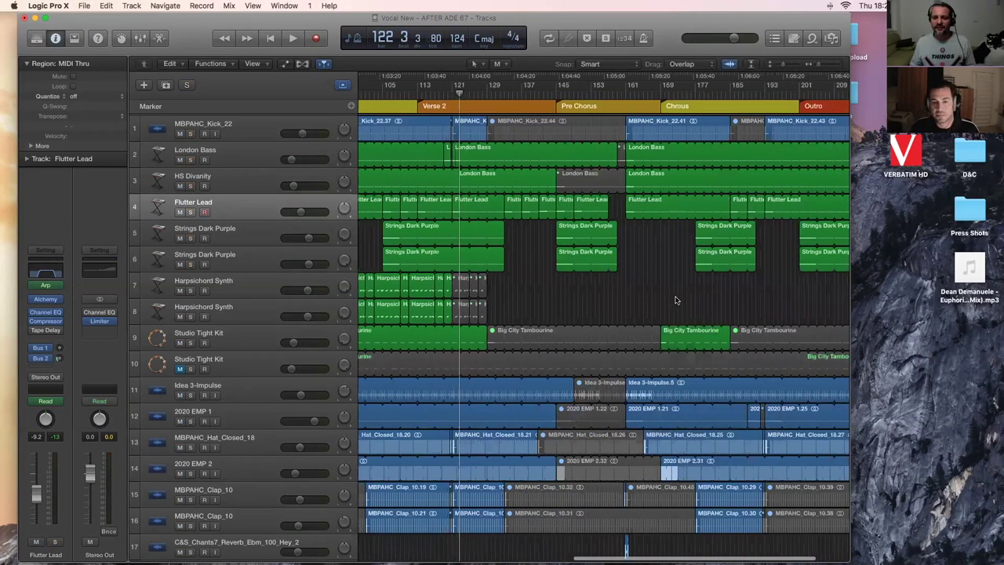
click(587, 93)
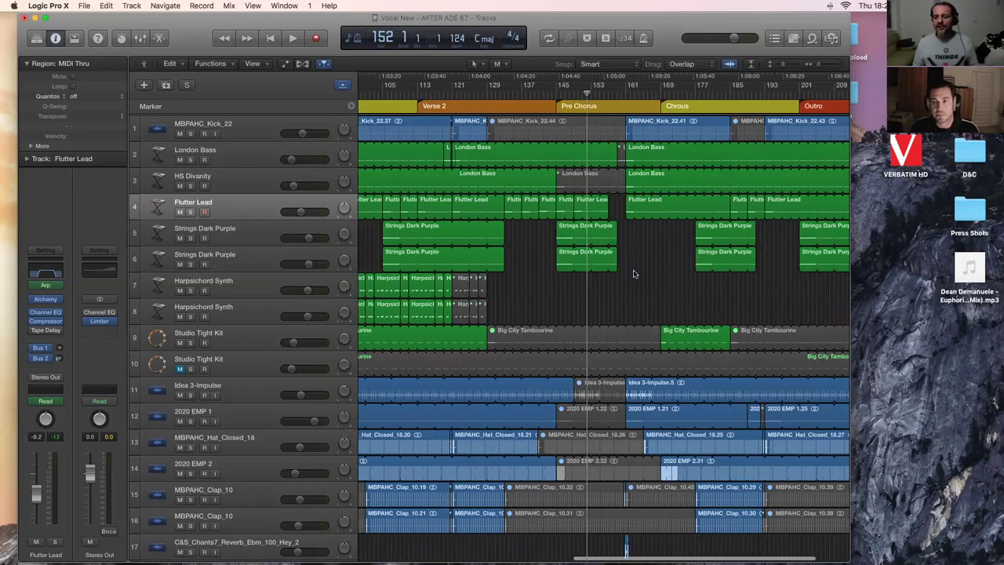
key(space)
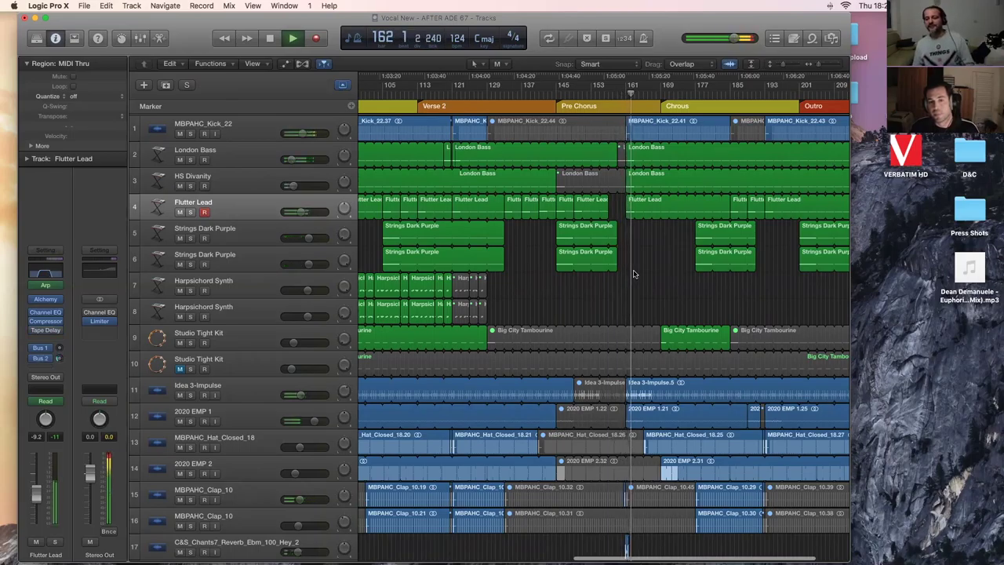
key(space)
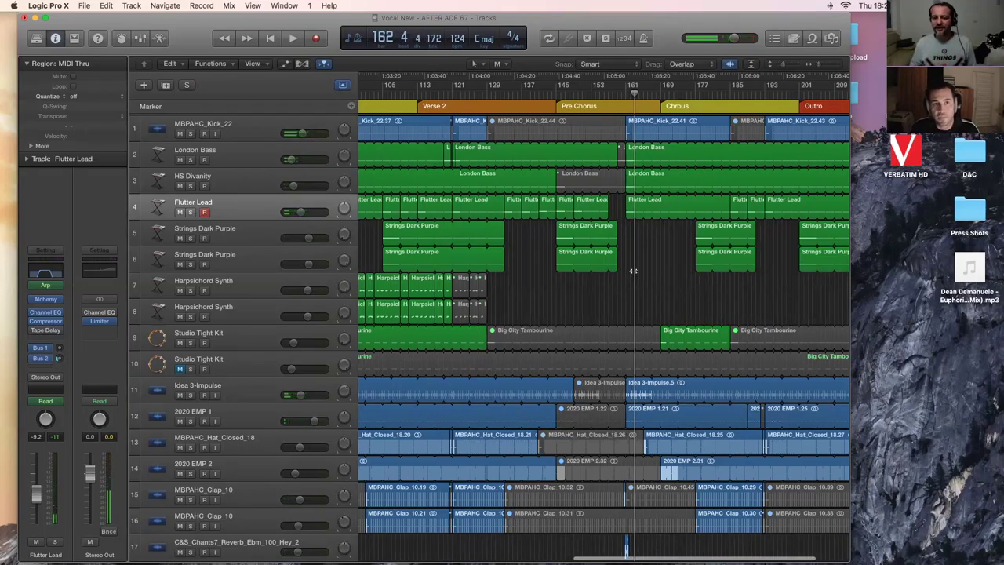
key(z)
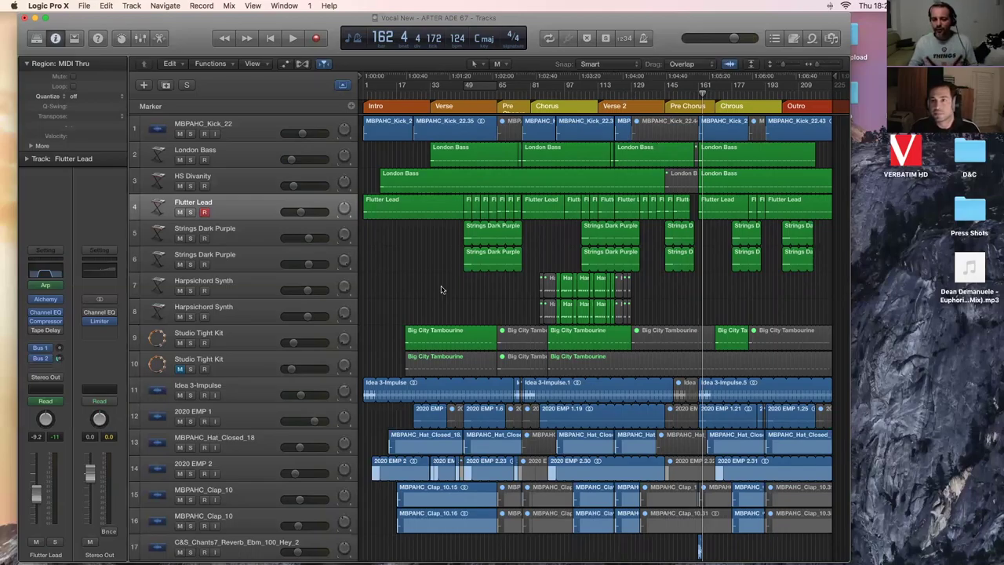
- Zoom in and create a cycle range over bars 49 to 57
key(super+Right)
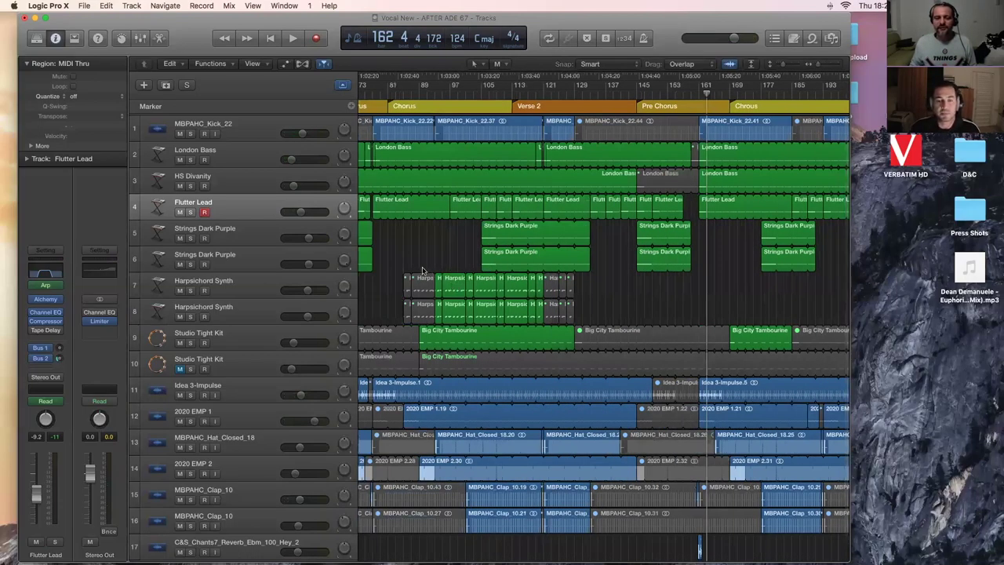
scroll(422, 271, left, 5)
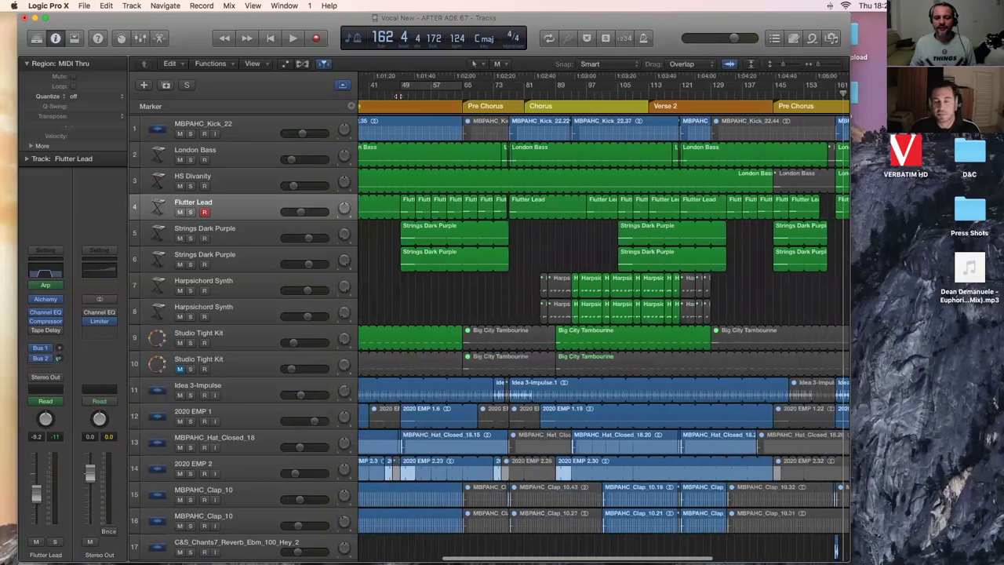
click(406, 88)
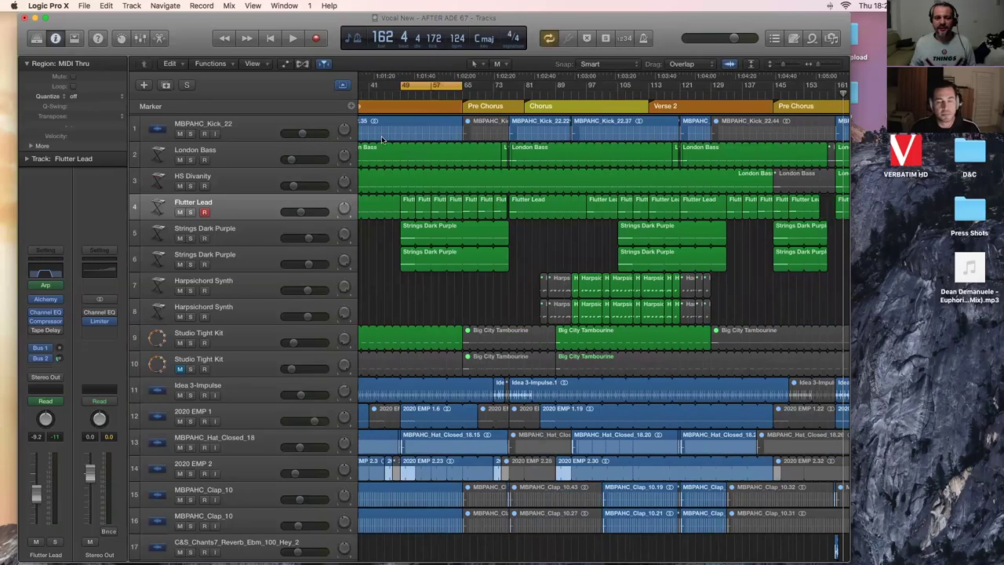
scroll(384, 139, left, 1)
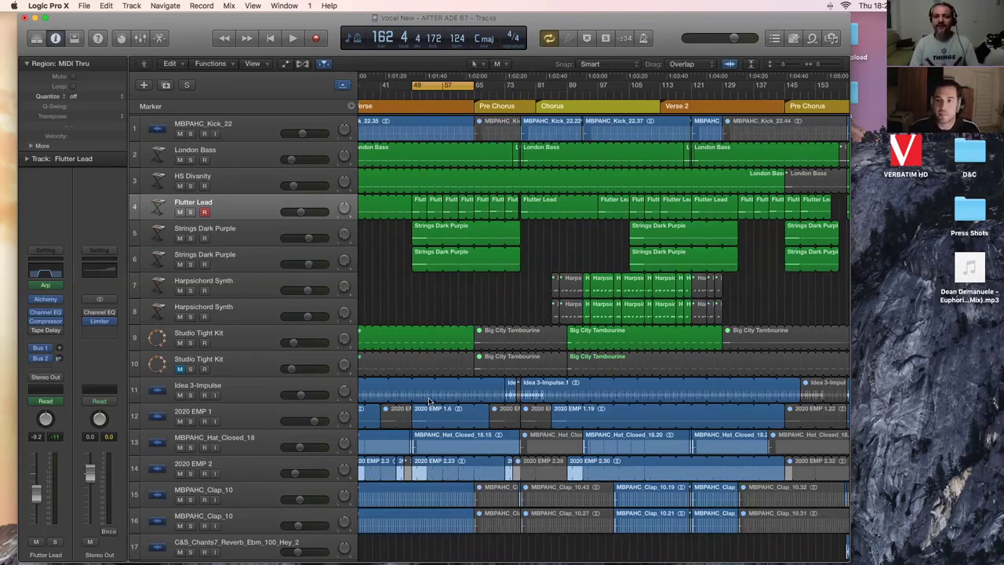
scroll(428, 302, left, 2)
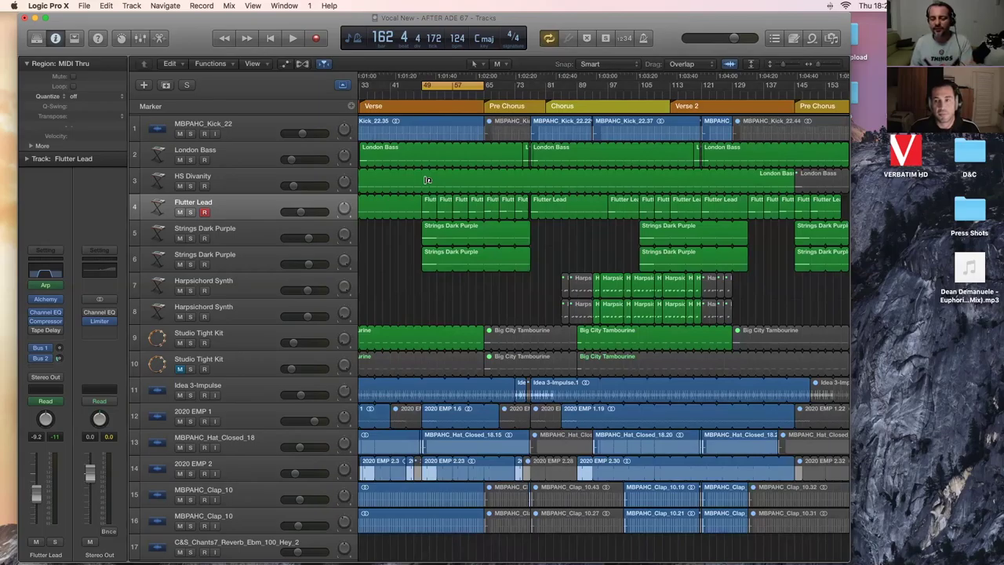
- Loop playback, shift the cycle back to bars 41–49, and stop at bar 48
key(space)
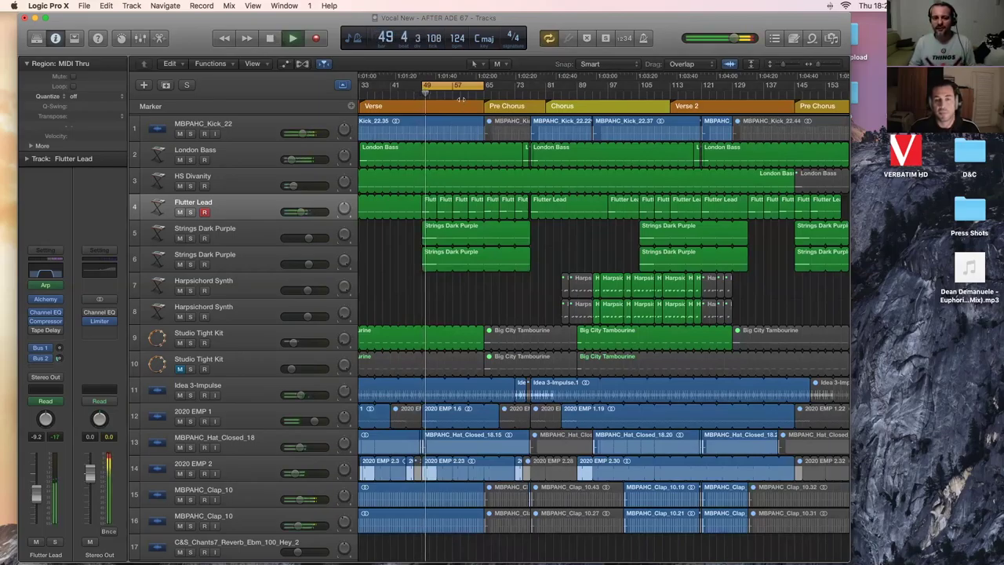
drag(461, 97, 439, 87)
key(XF86AudioRaiseVolume)
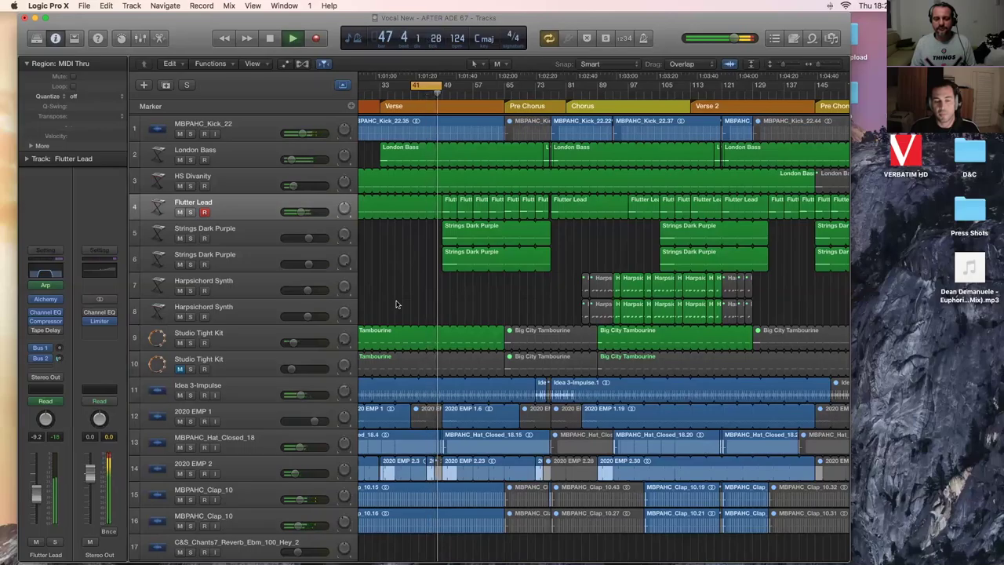
key(space)
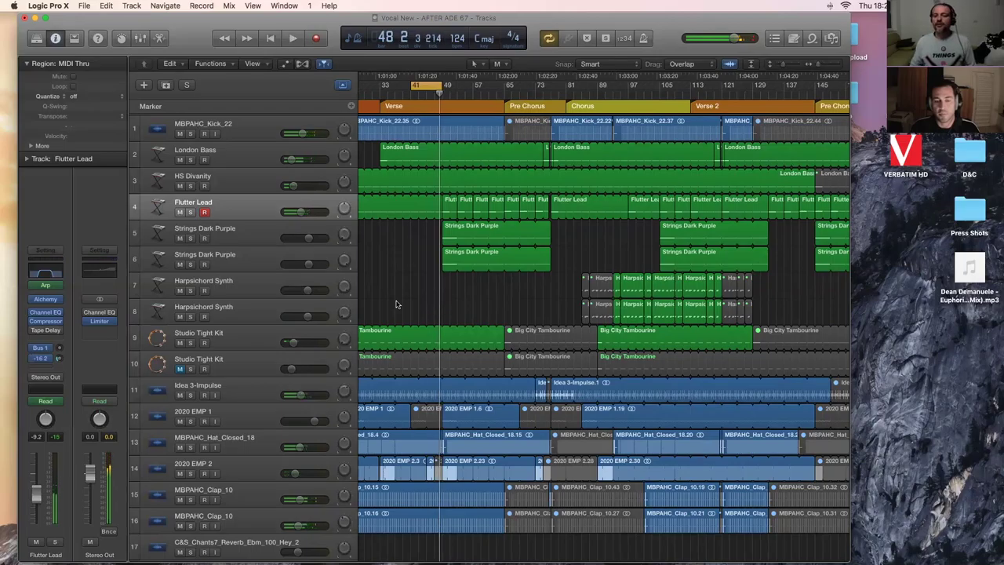
- Zoom the Tracks area out so the whole song, Intro to Outro, fits the window
key(z)
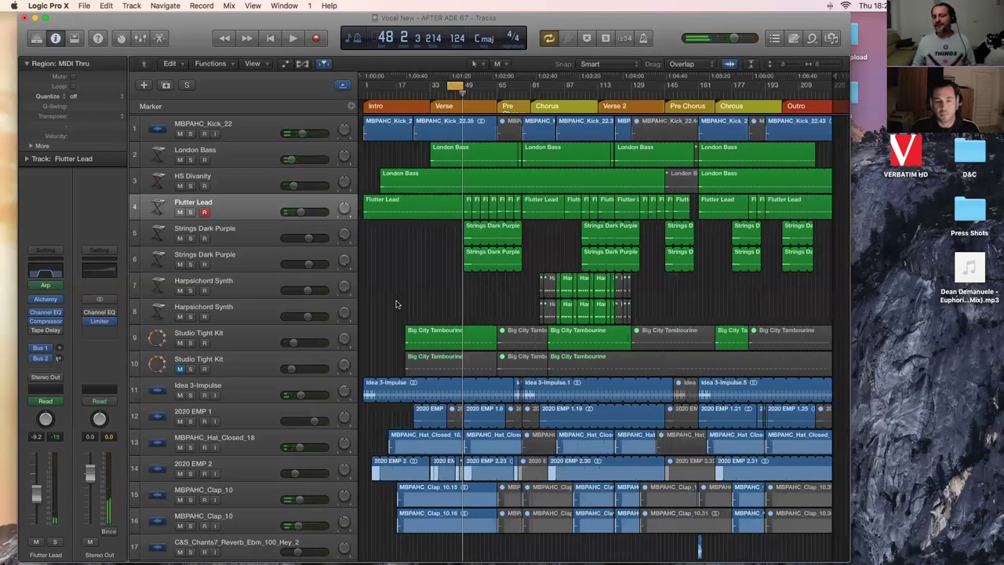